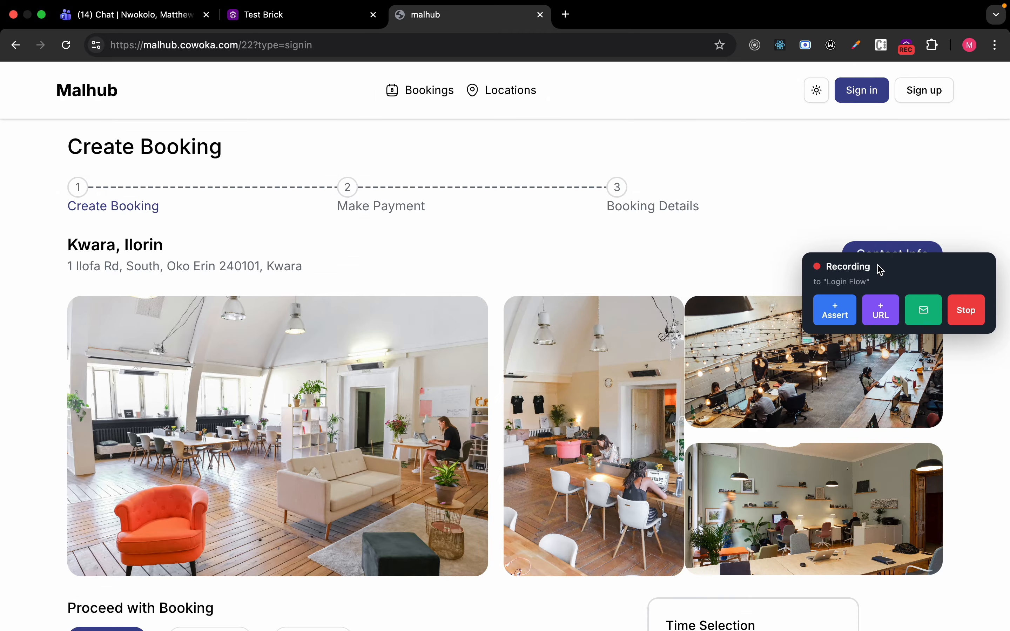
Open TestBrick's test email inbox, copy its test address, and go back to the Malhub tab.
click(858, 90)
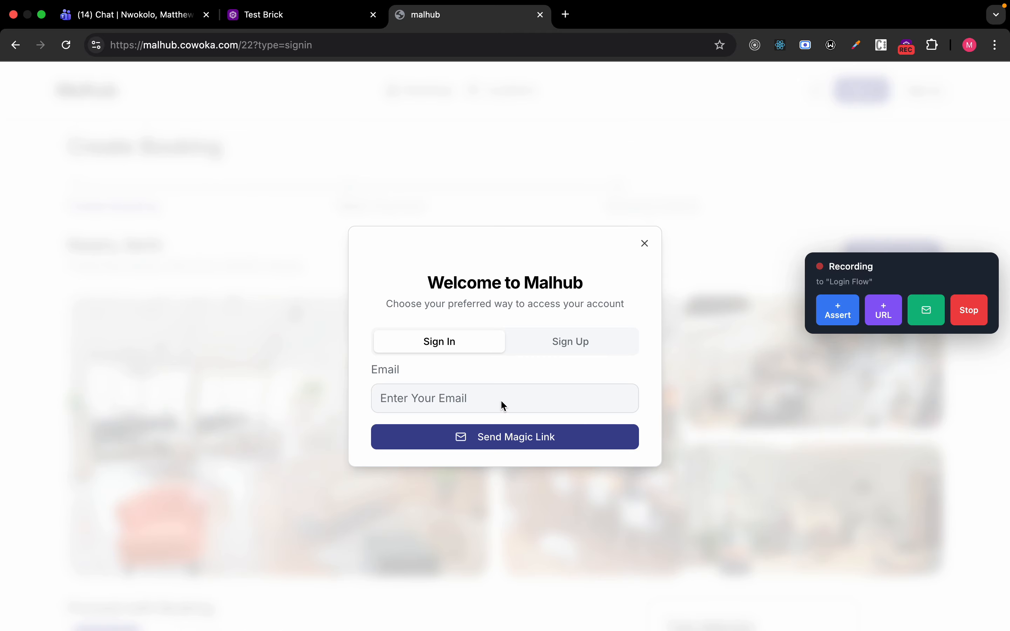
click(927, 318)
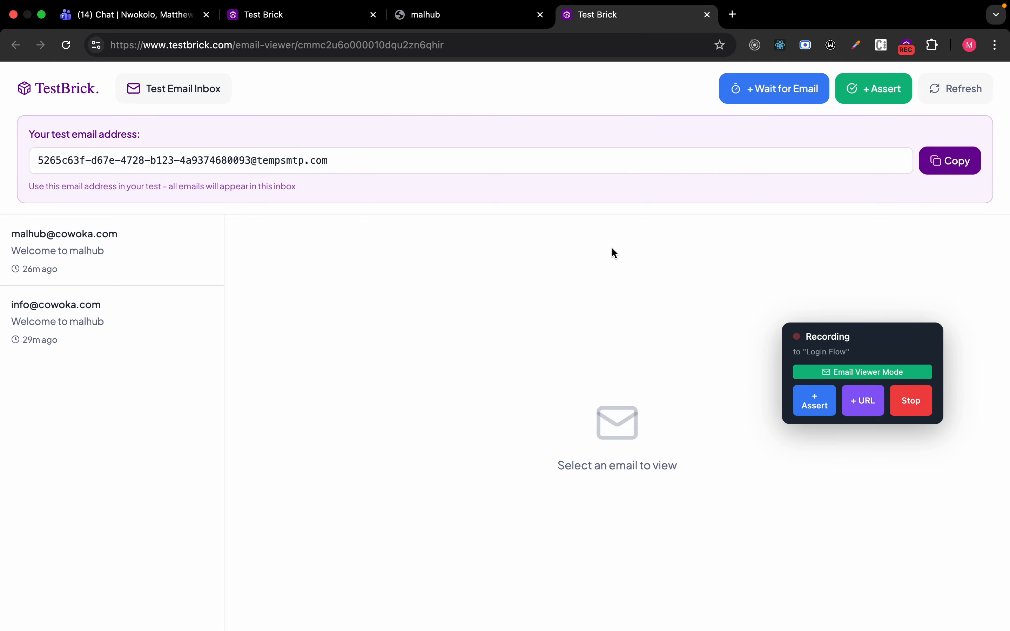
click(957, 166)
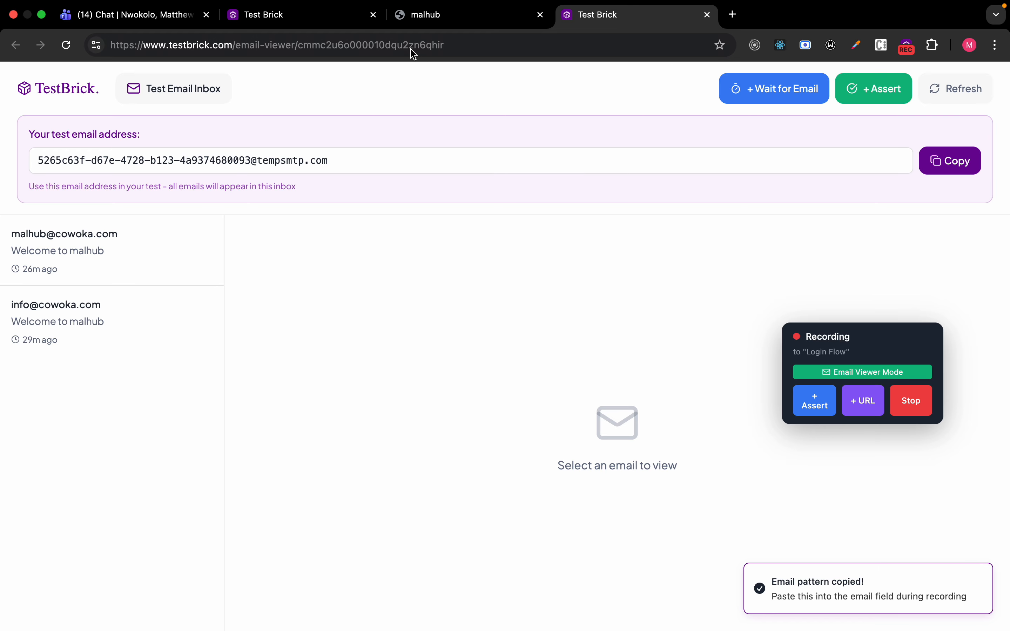
click(259, 16)
Send a Malhub magic sign-in link to the pasted test address, then check the TestBrick inbox.
click(430, 15)
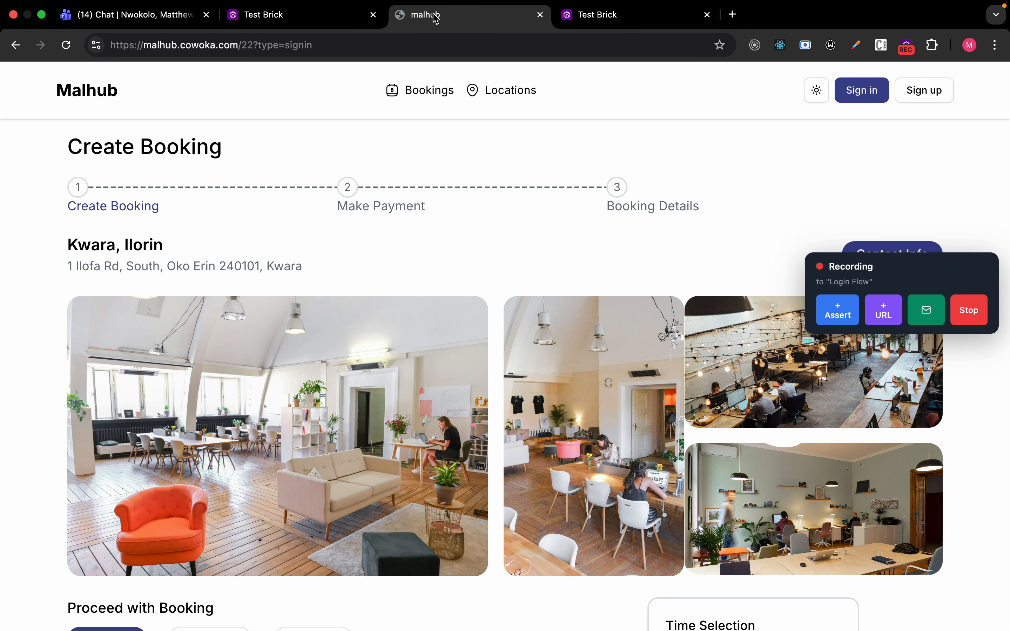
click(888, 101)
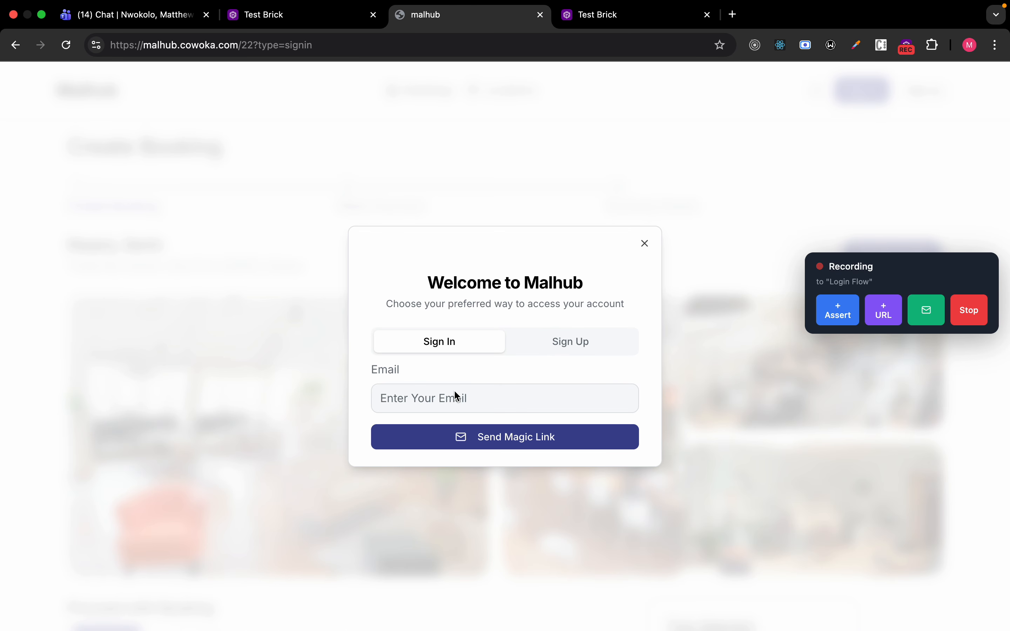
click(455, 395)
key(cmd+v)
click(495, 438)
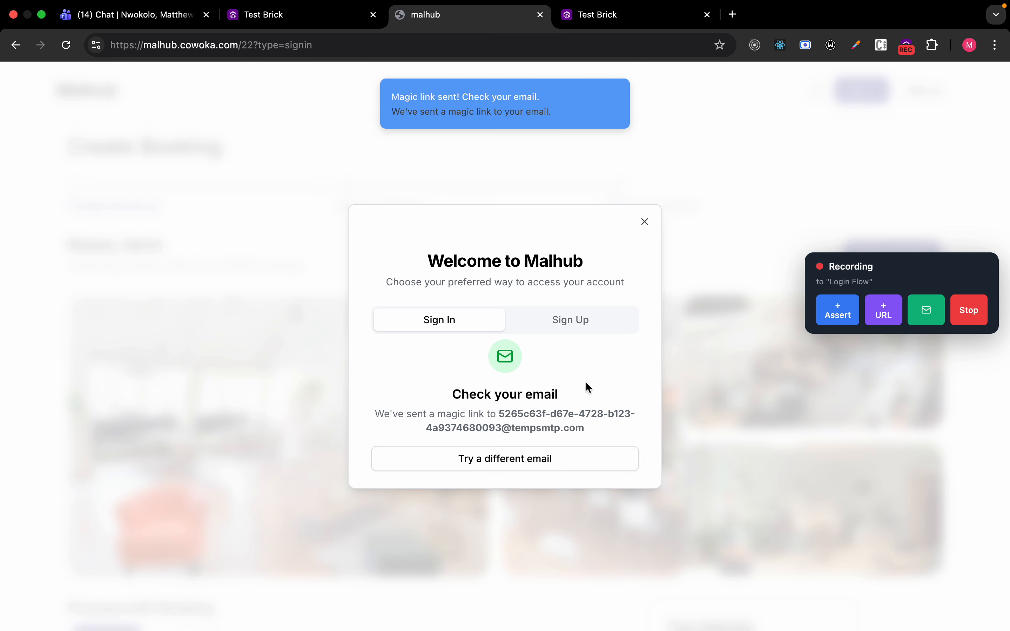
click(587, 17)
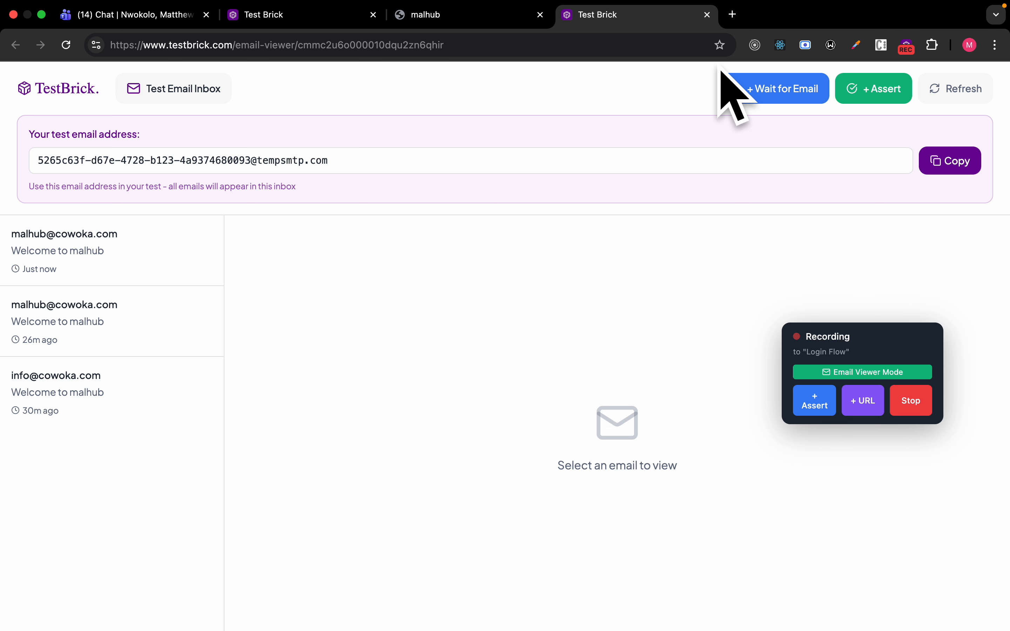
Add a Wait for Email step: 70-second timeout, subject 'Welcome to malhub', from the malhub sender address.
click(753, 93)
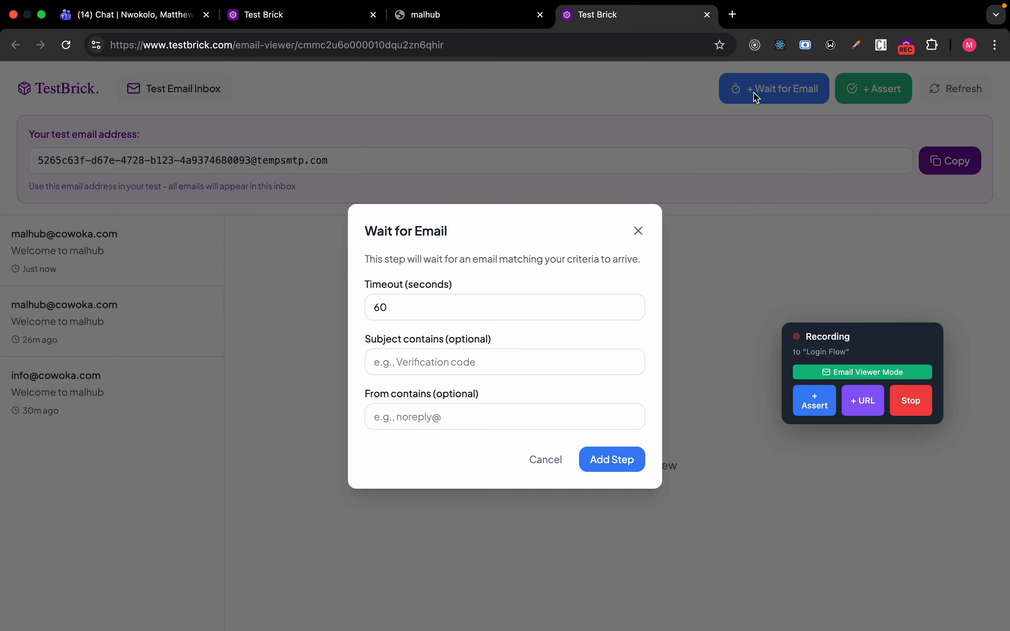
click(392, 311)
key(Left)
key(BackSpace)
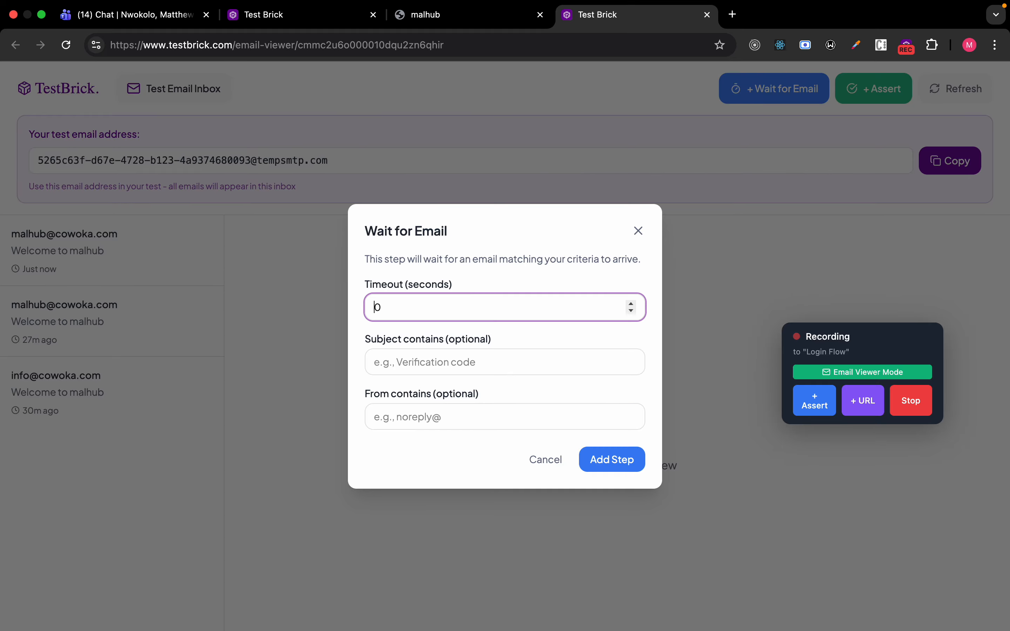
text(7)
click(401, 371)
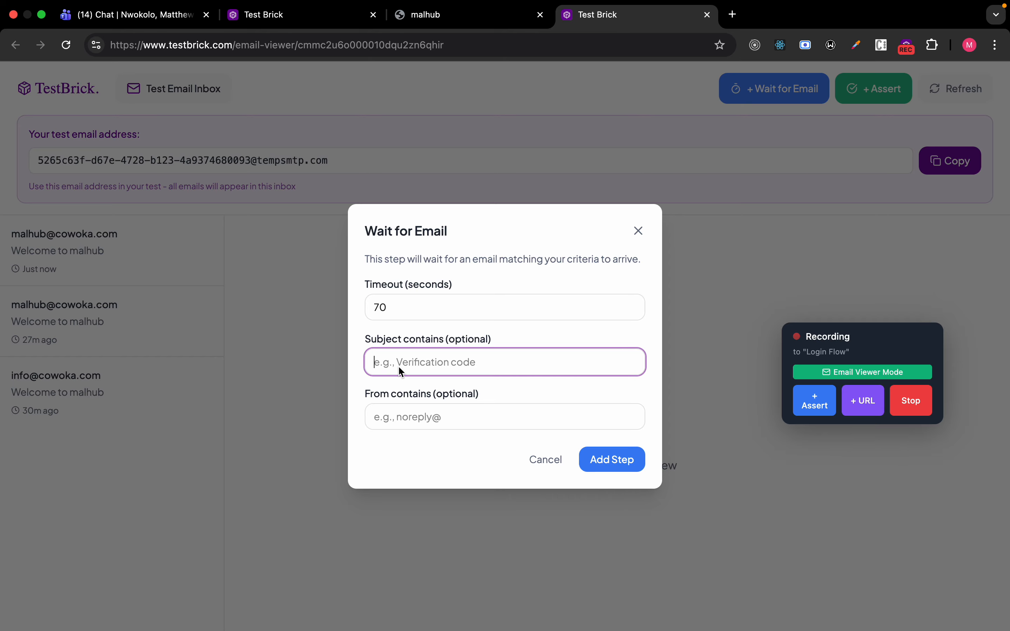
text(Welcome to malhub)
click(409, 416)
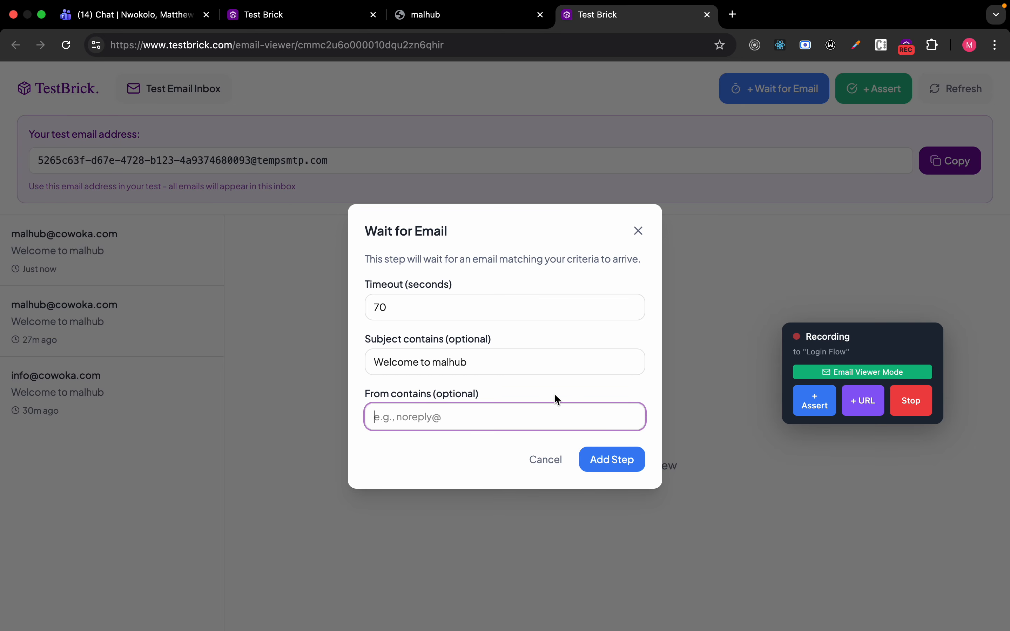
click(620, 459)
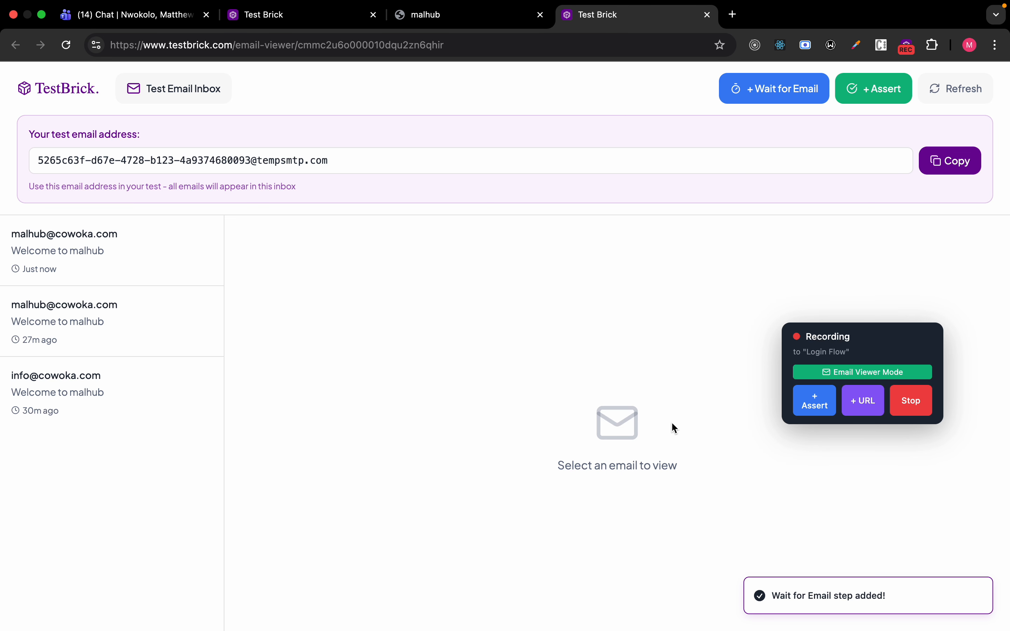
Open the newest 'Welcome to malhub' email and follow its Login to My Workspace link.
click(96, 261)
scroll(385, 427, down, 5)
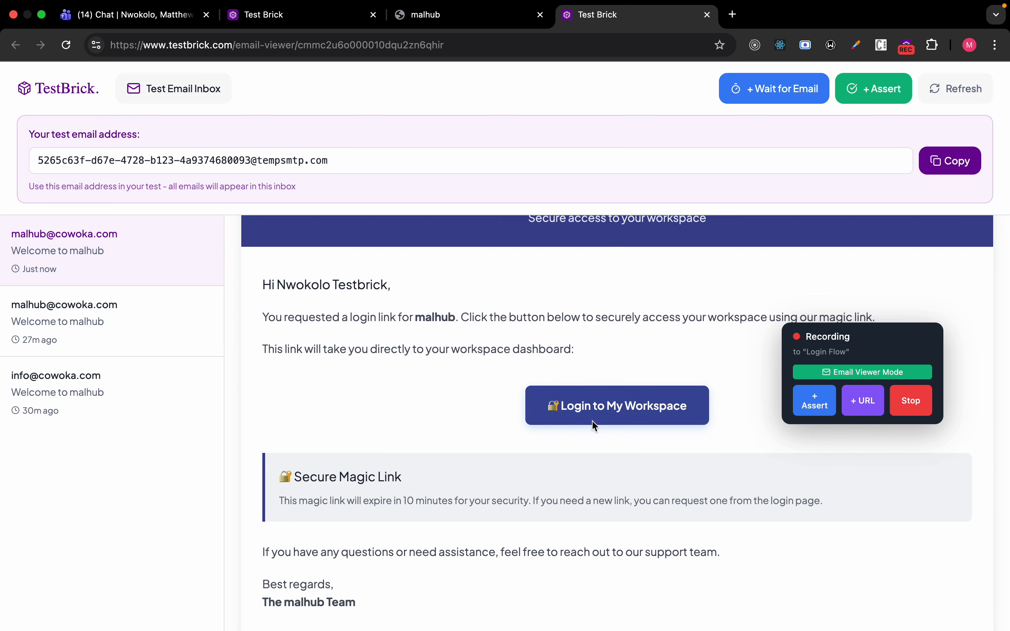
click(608, 405)
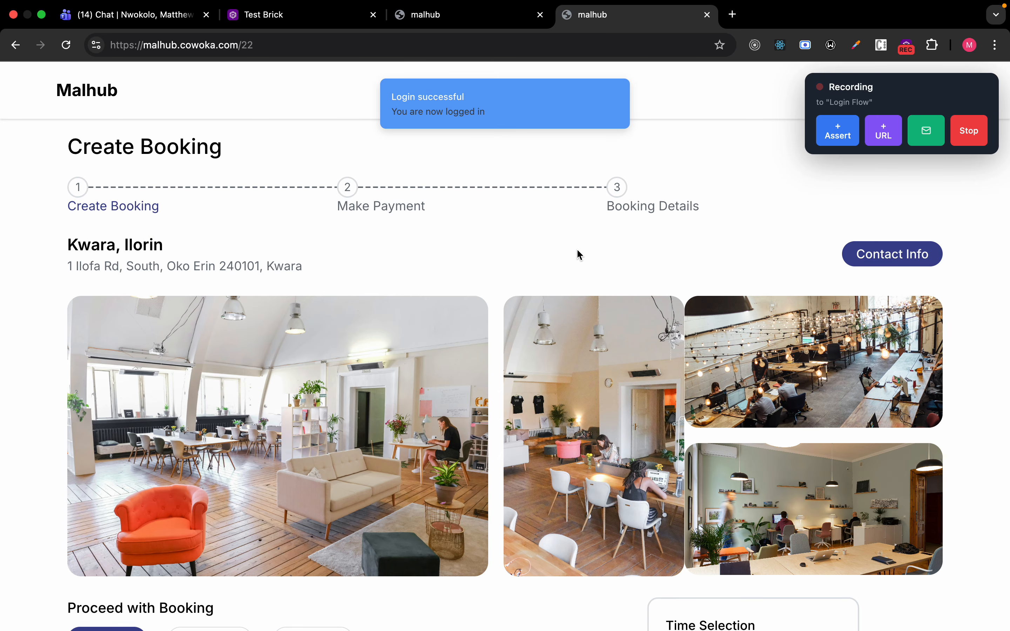
Add an assertion on the signed-in NT avatar, then stop recording to save the 10 steps.
scroll(479, 339, down, 10)
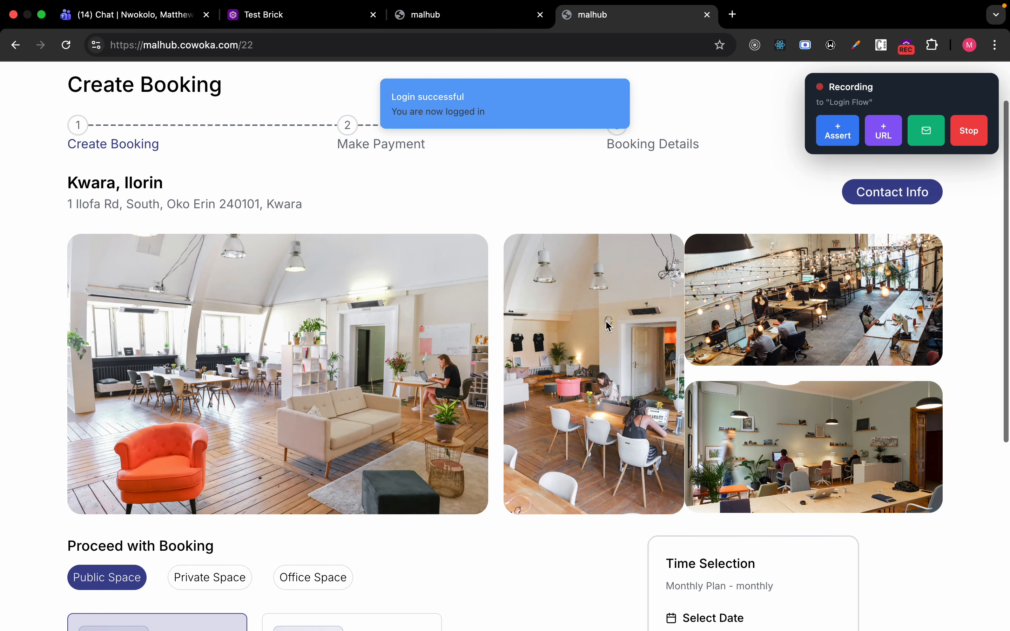
drag(945, 90, 773, 369)
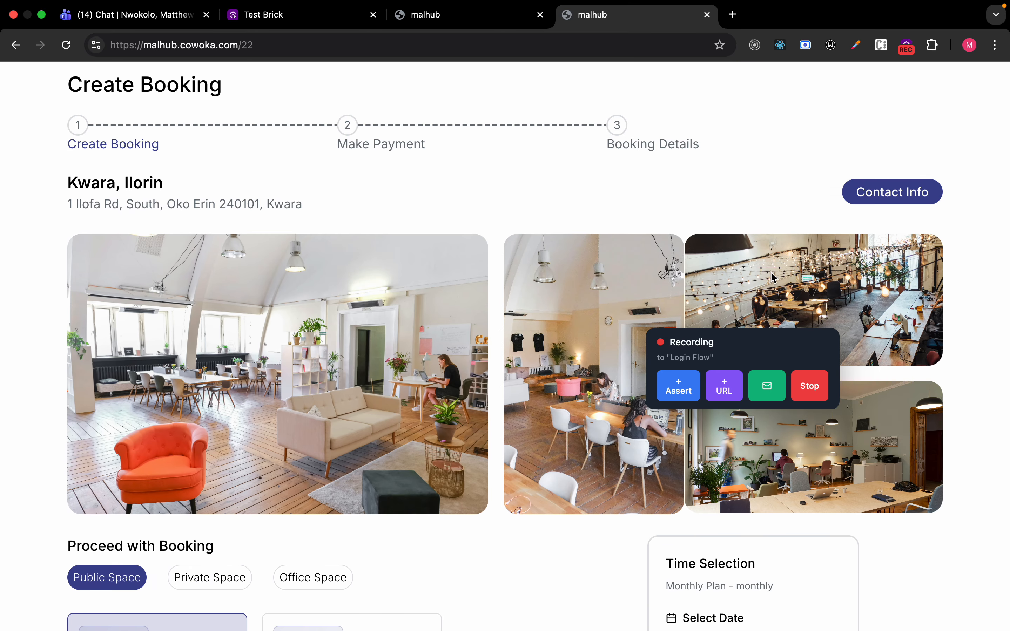
scroll(570, 340, up, 3)
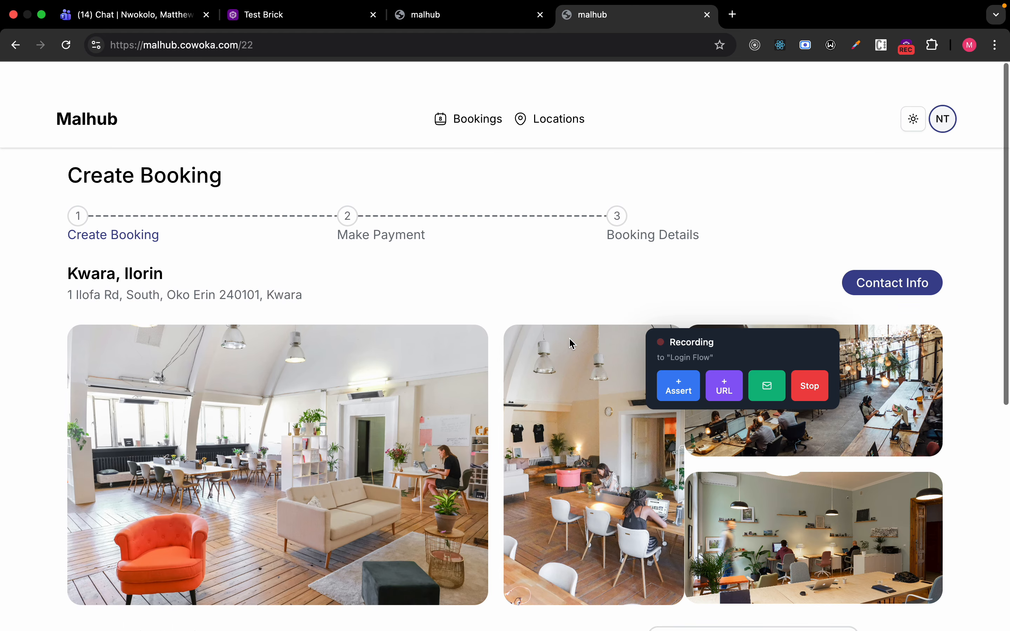
click(674, 398)
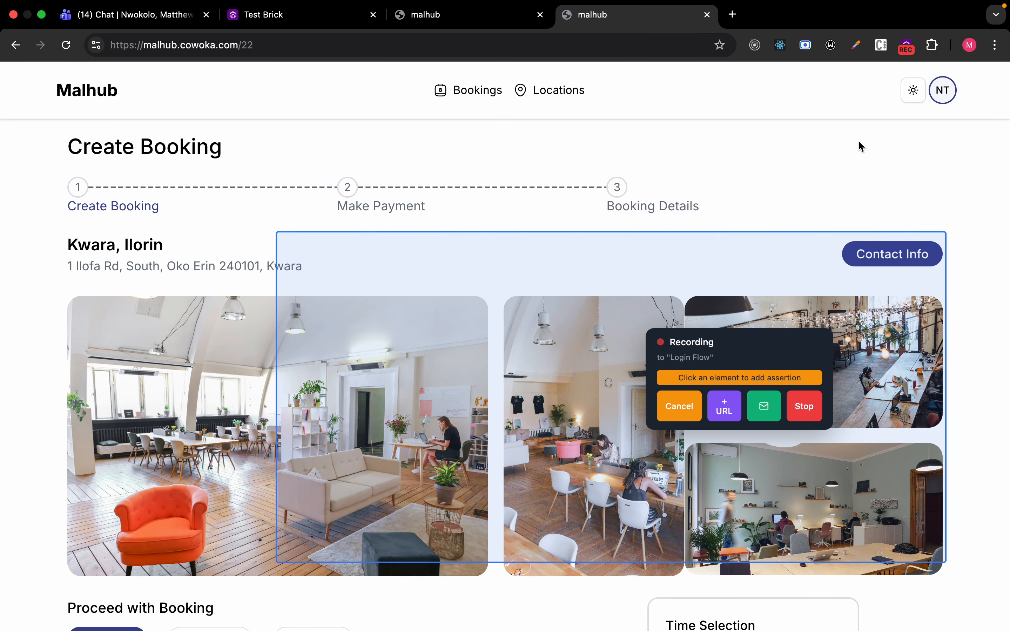
click(944, 93)
click(943, 94)
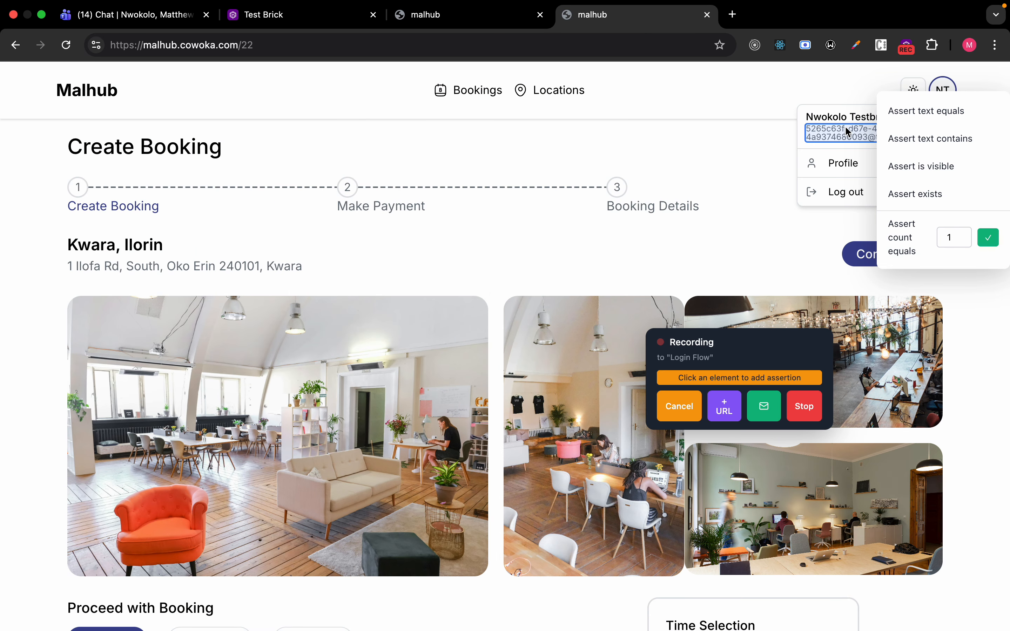
click(803, 406)
Dismiss the leftover Malhub sign-in dialog, review the 10 Login Flow steps, and run the test.
click(455, 19)
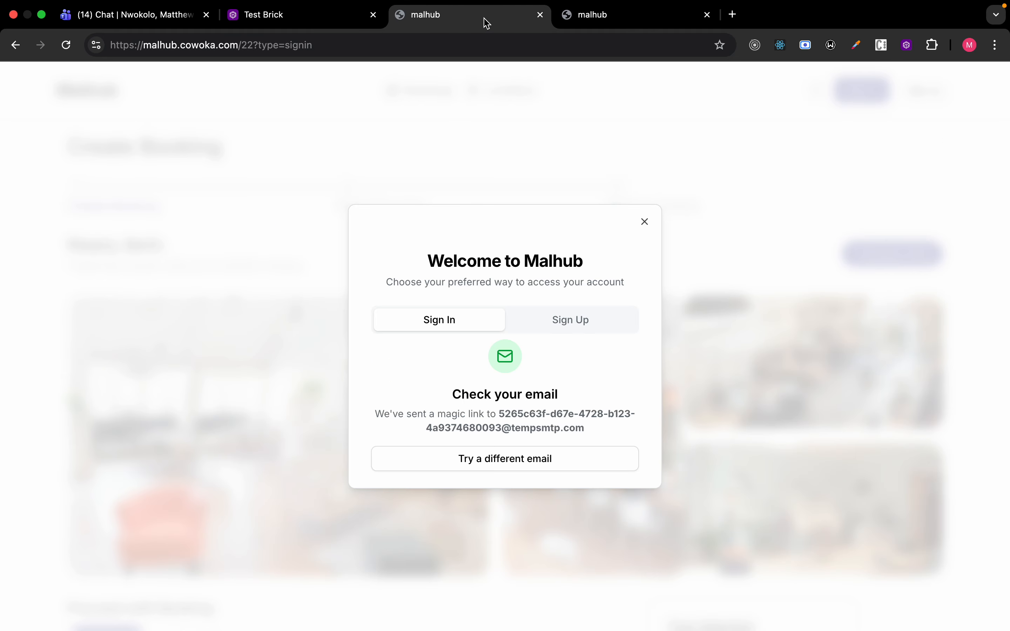
click(646, 220)
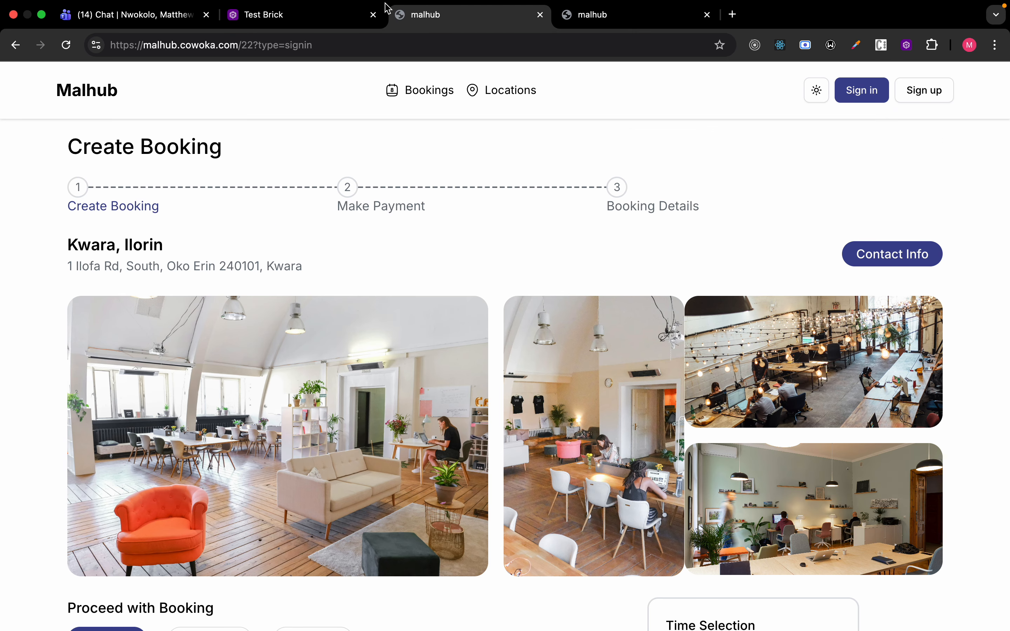
click(319, 19)
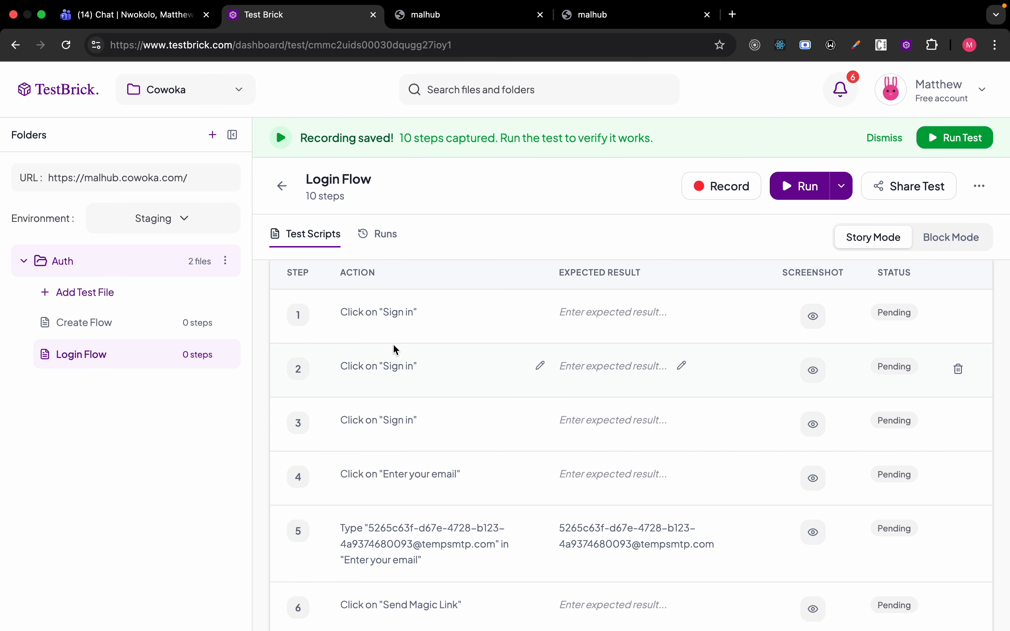
scroll(373, 392, down, 8)
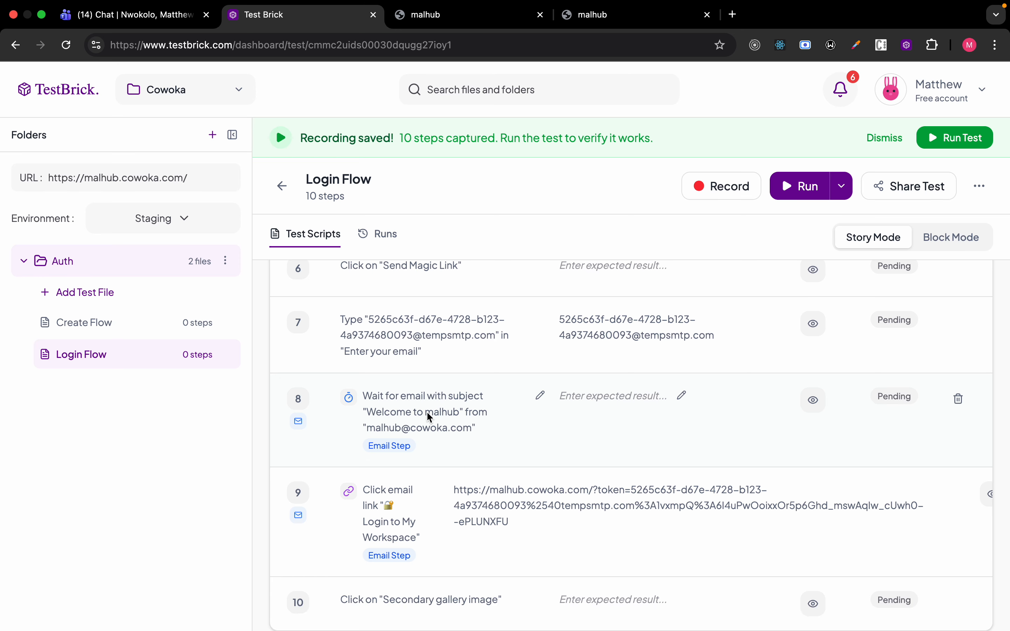
click(799, 186)
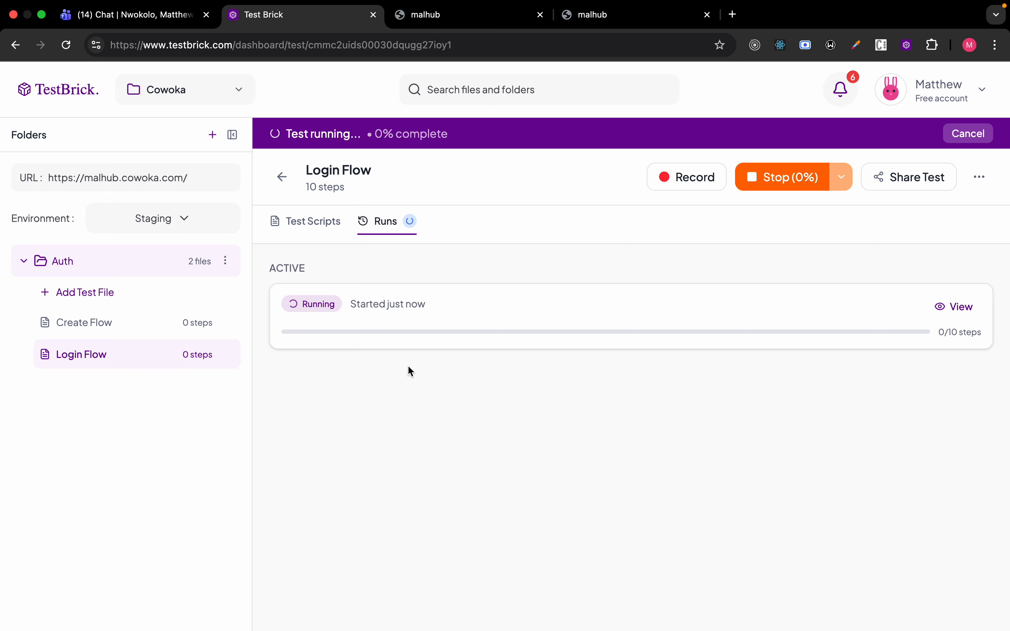
Check the step list and runs, then reopen Run Details for the active Login Flow run.
click(316, 224)
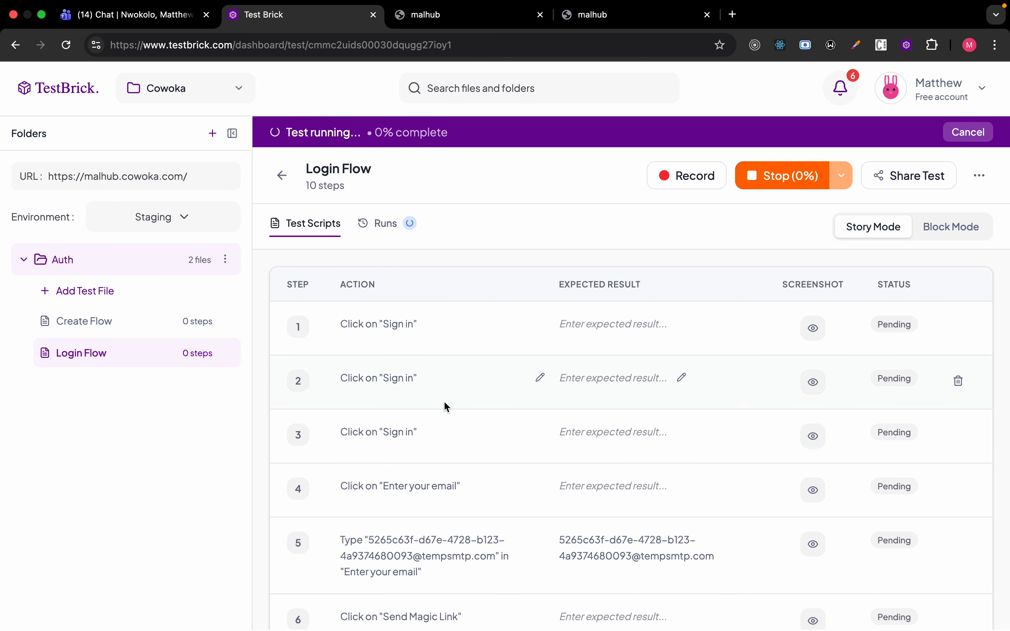
scroll(445, 407, down, 5)
scroll(444, 398, up, 5)
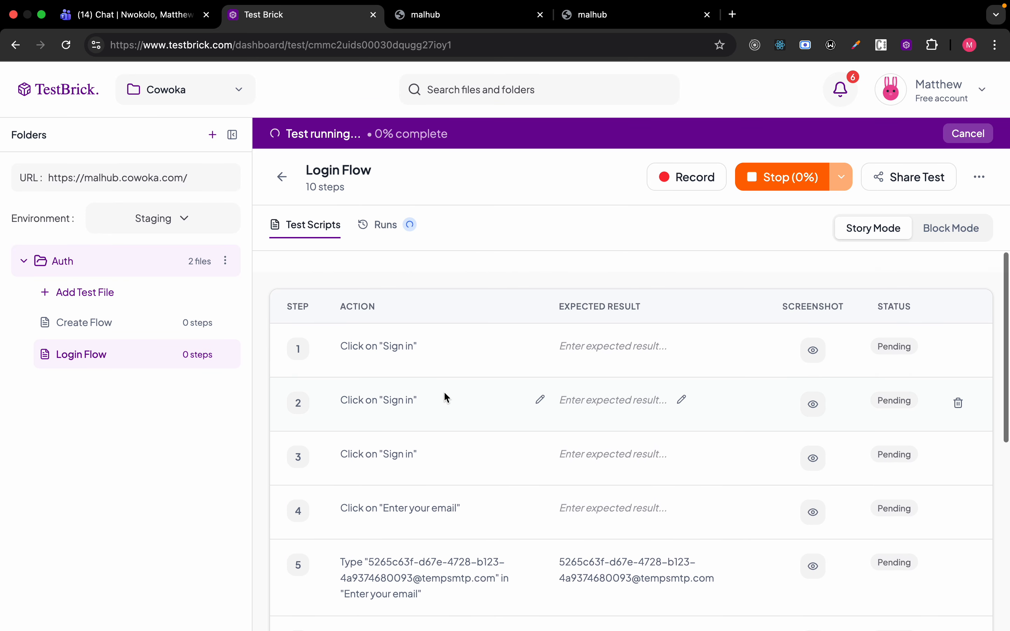
click(378, 223)
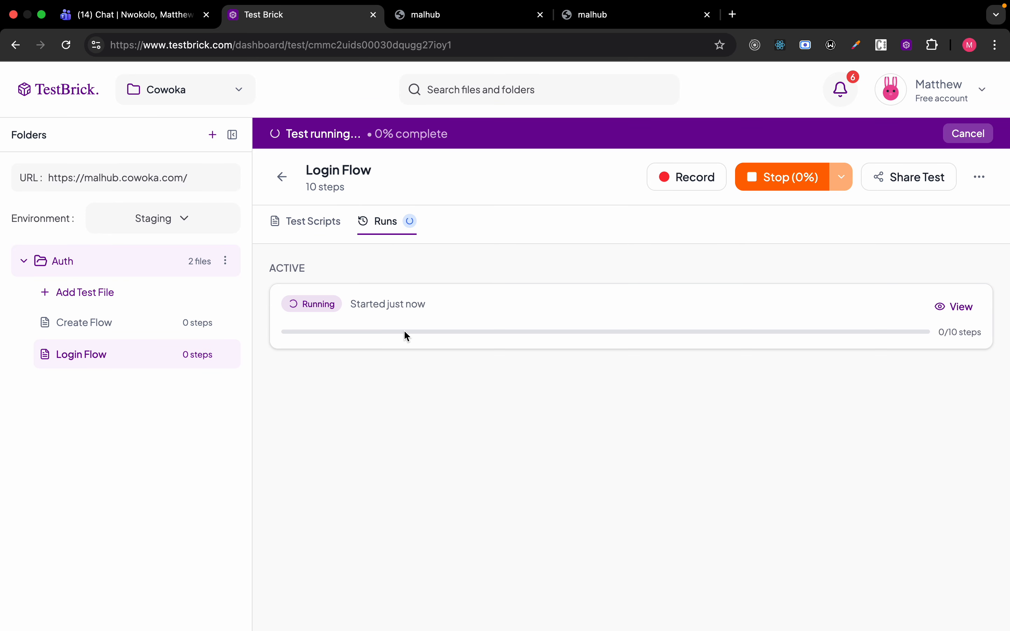
click(955, 307)
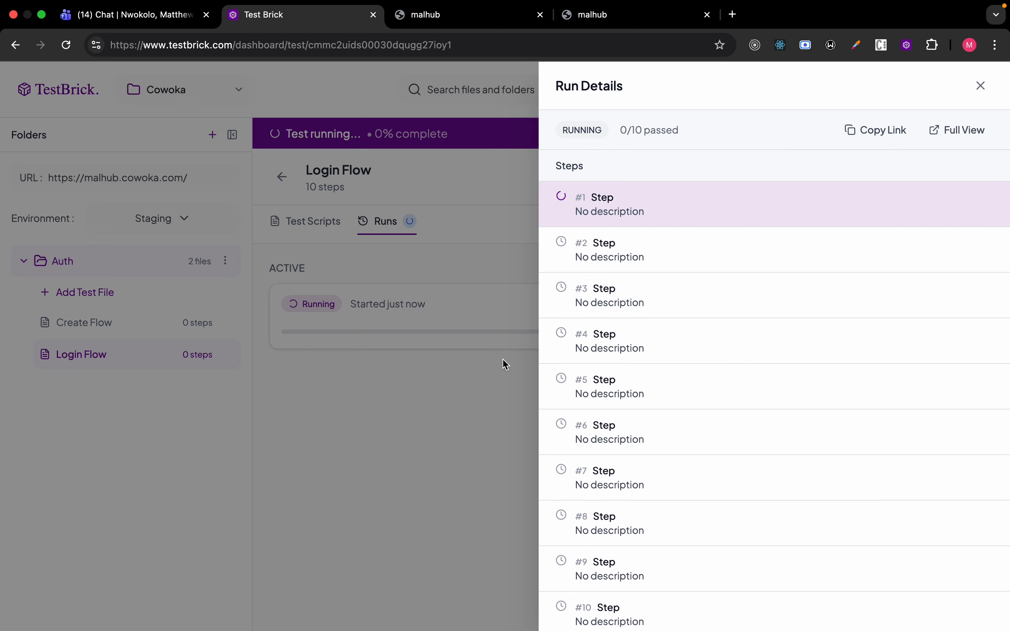
click(542, 381)
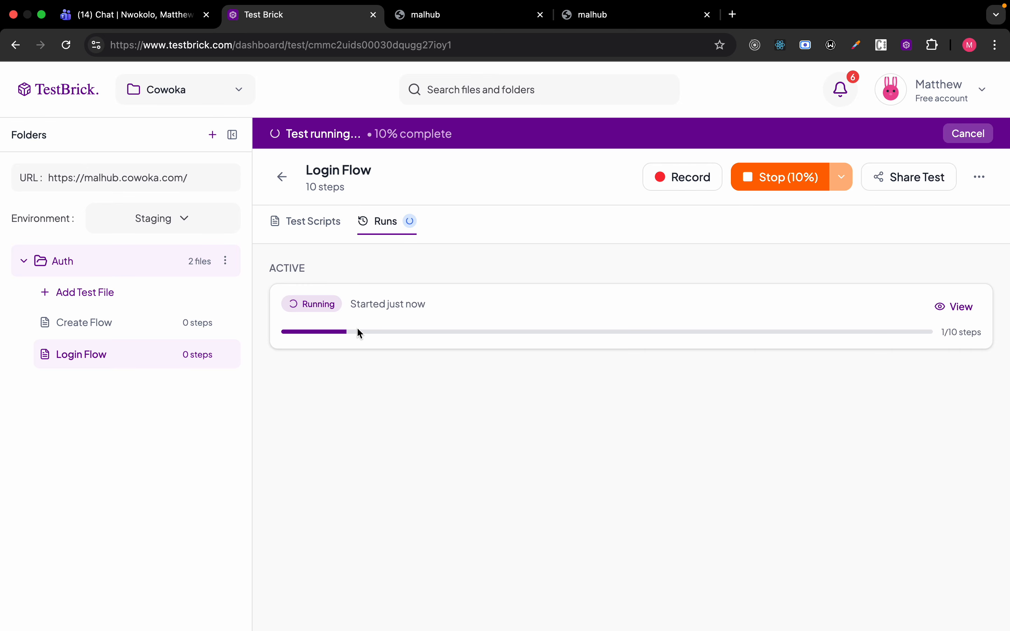
click(957, 306)
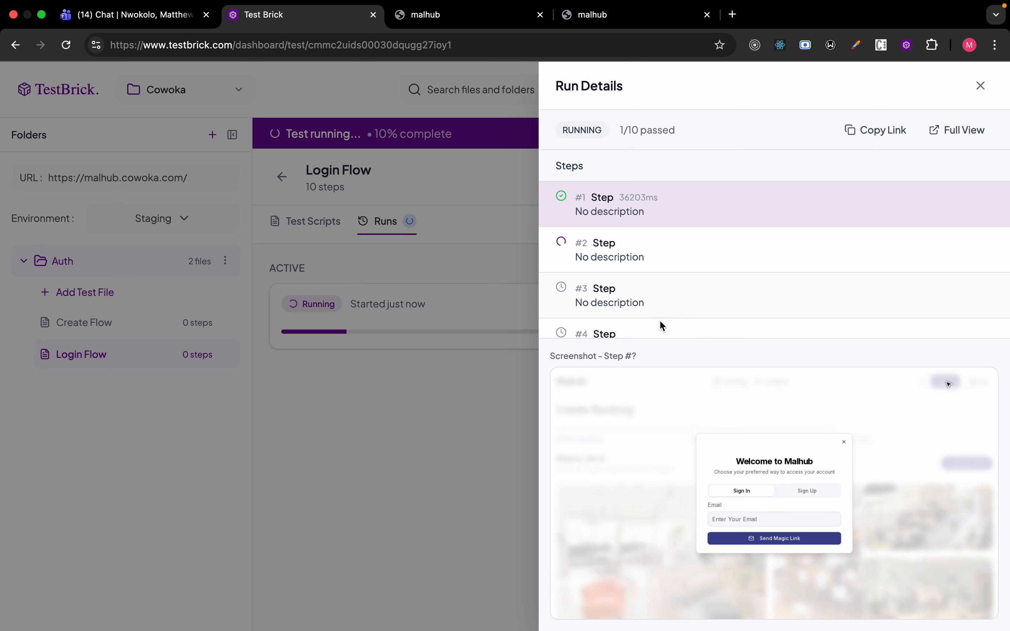
click(392, 370)
click(316, 220)
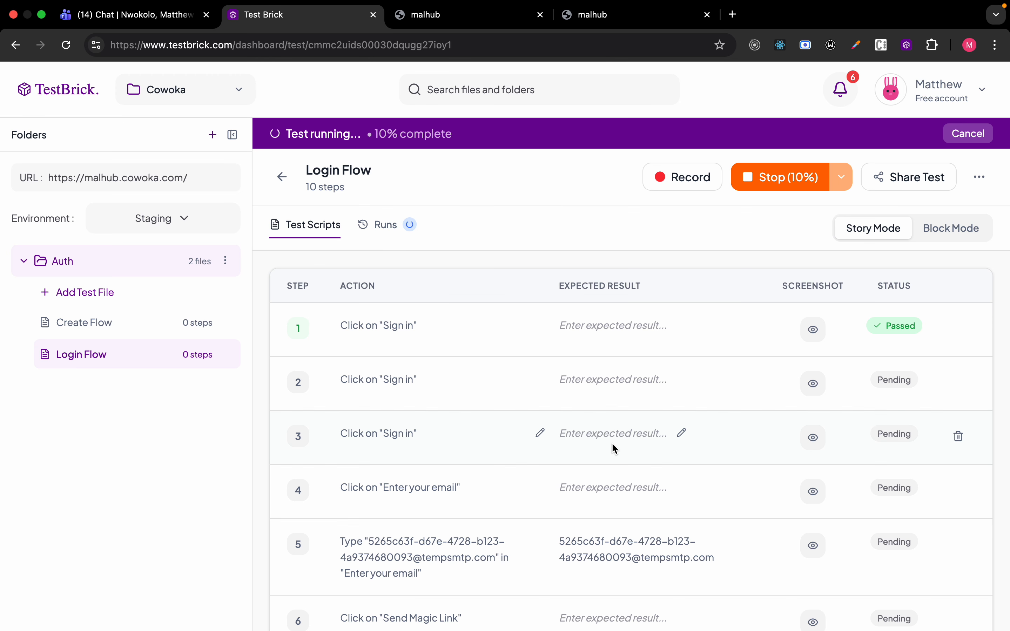
click(815, 331)
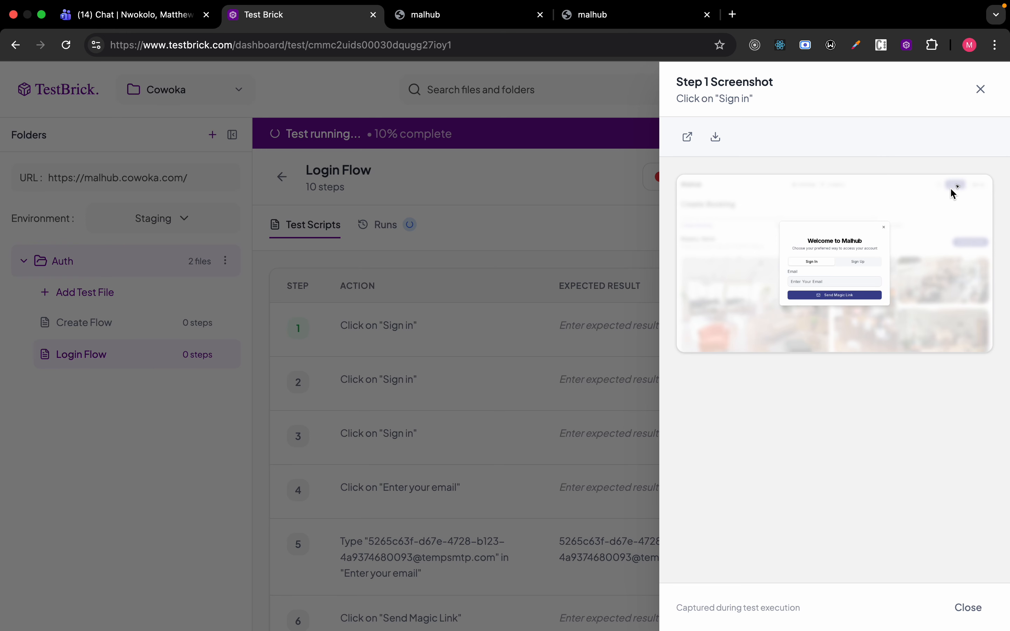
click(566, 397)
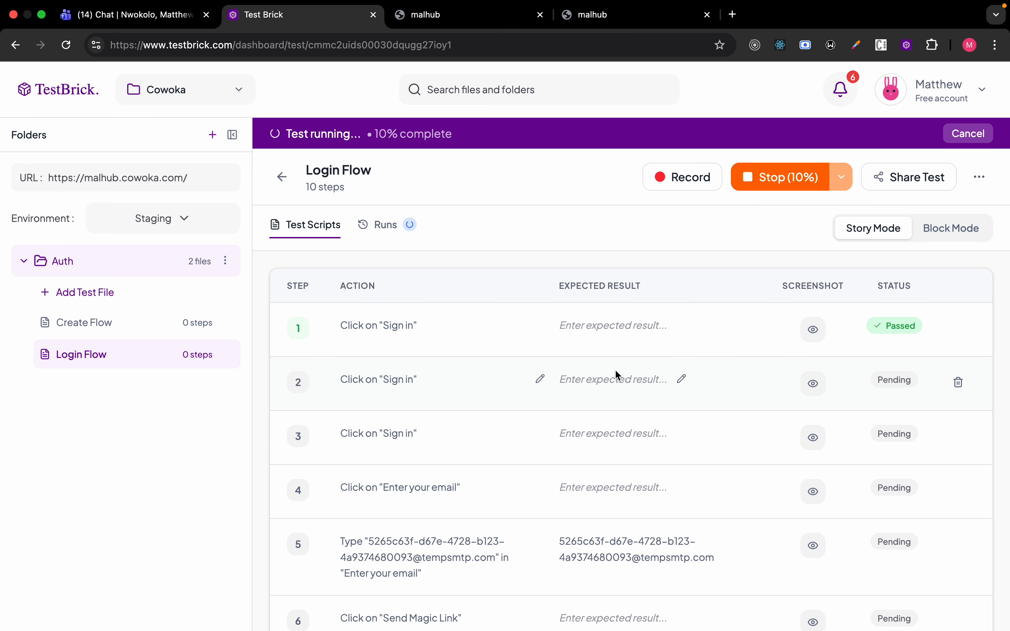
click(804, 330)
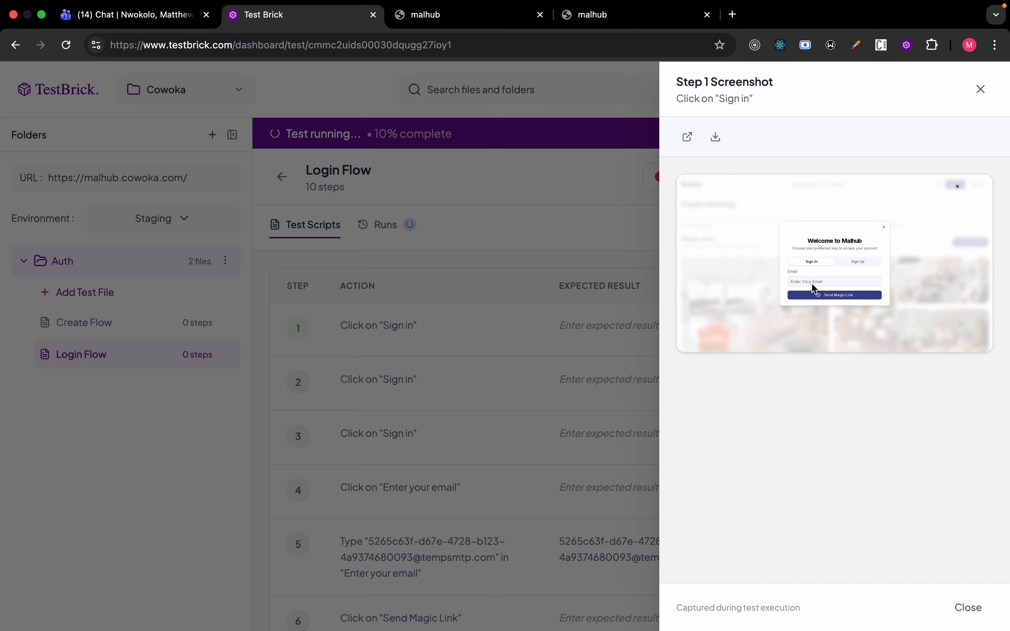
click(592, 268)
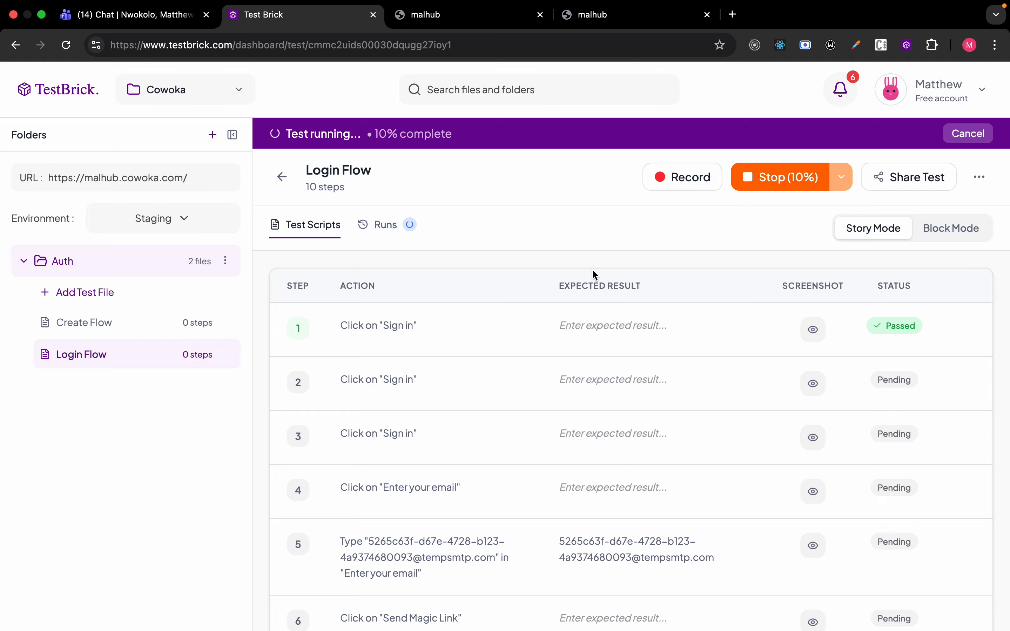
click(393, 231)
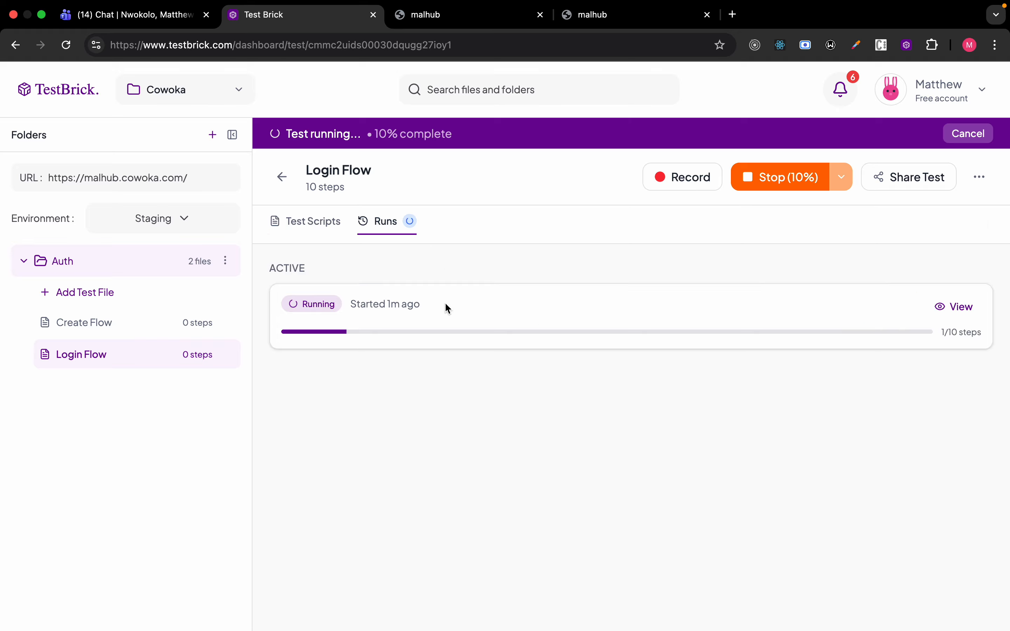
click(955, 309)
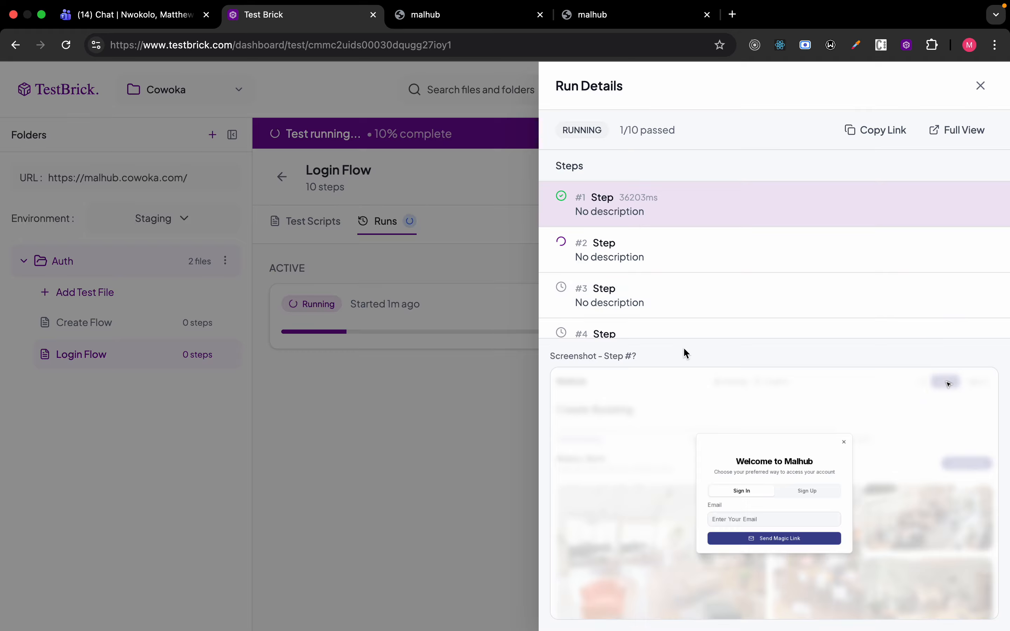
scroll(661, 296, down, 6)
scroll(661, 296, up, 6)
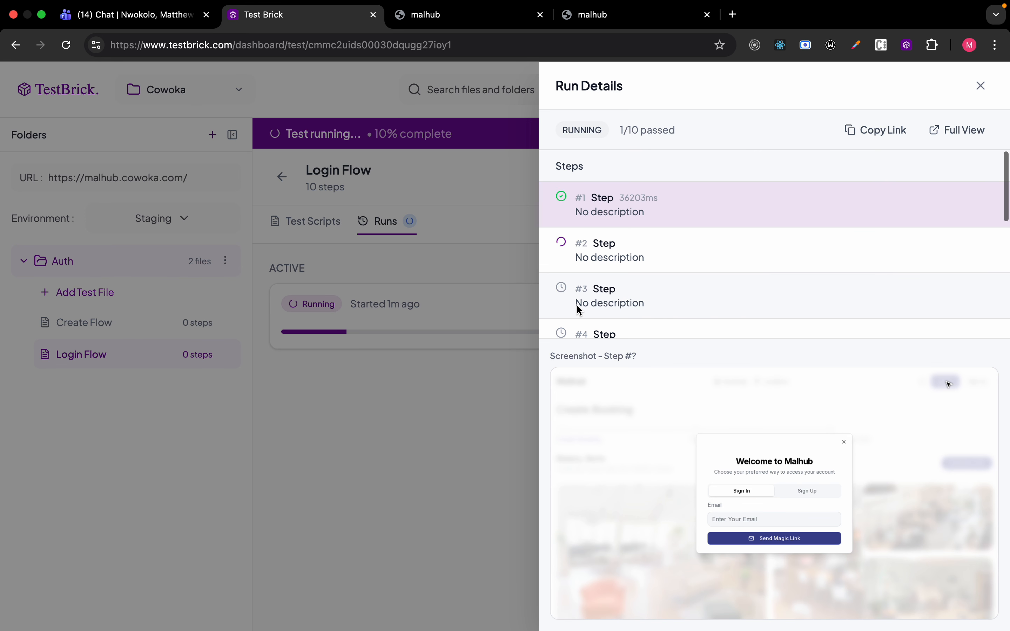
Show the Login Flow step list and inspect the screenshot of failed step 2.
click(420, 392)
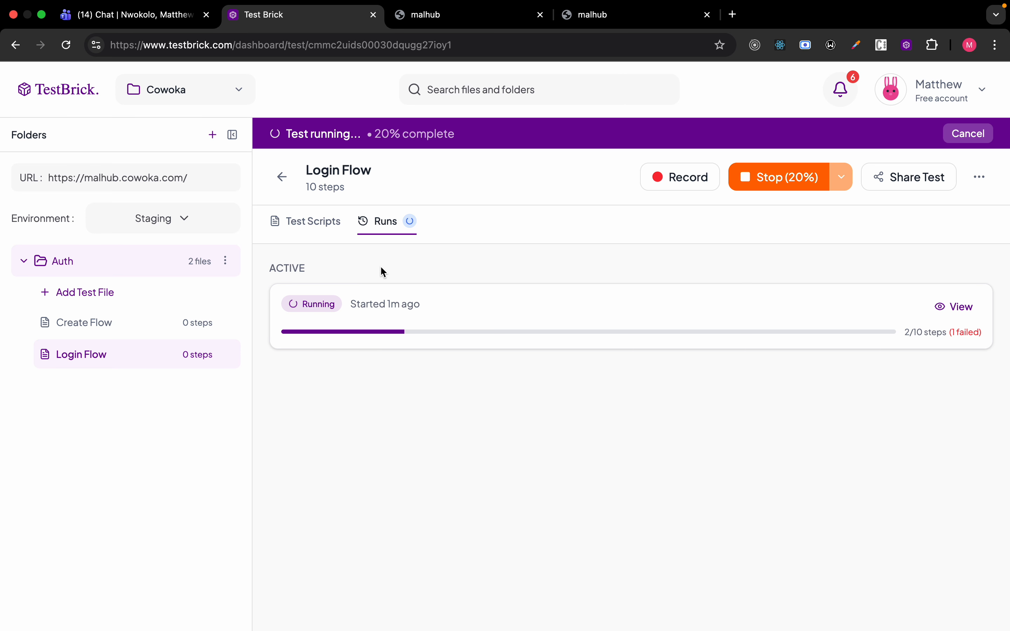
click(309, 225)
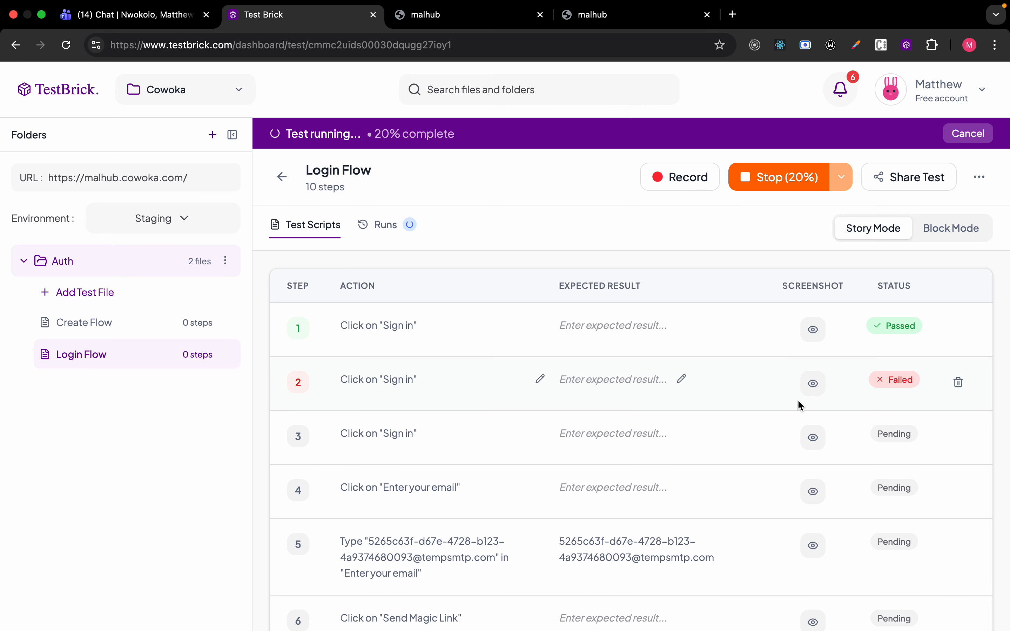
click(813, 384)
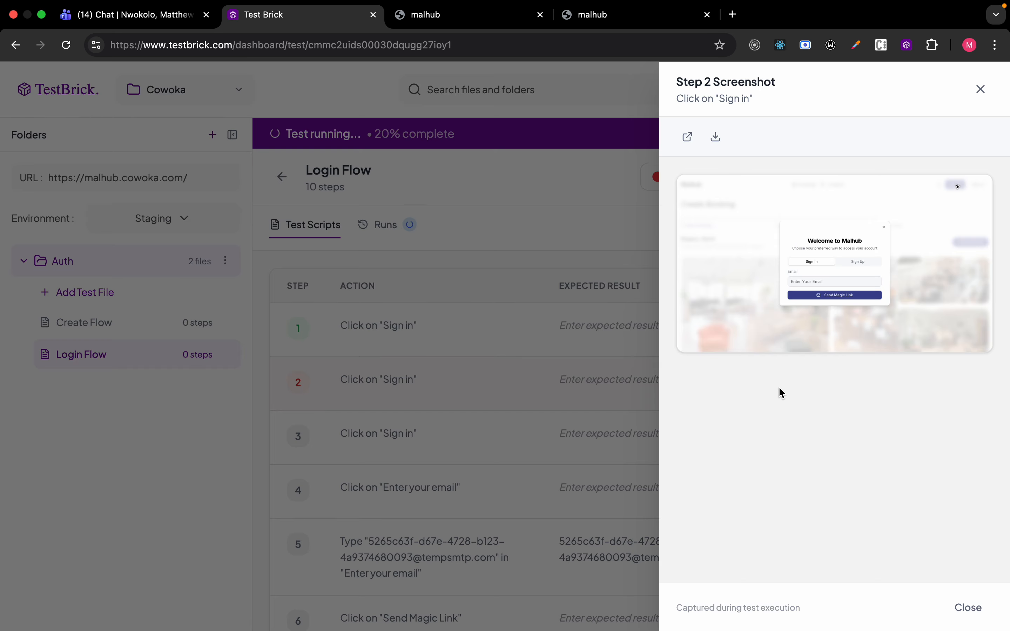
click(586, 394)
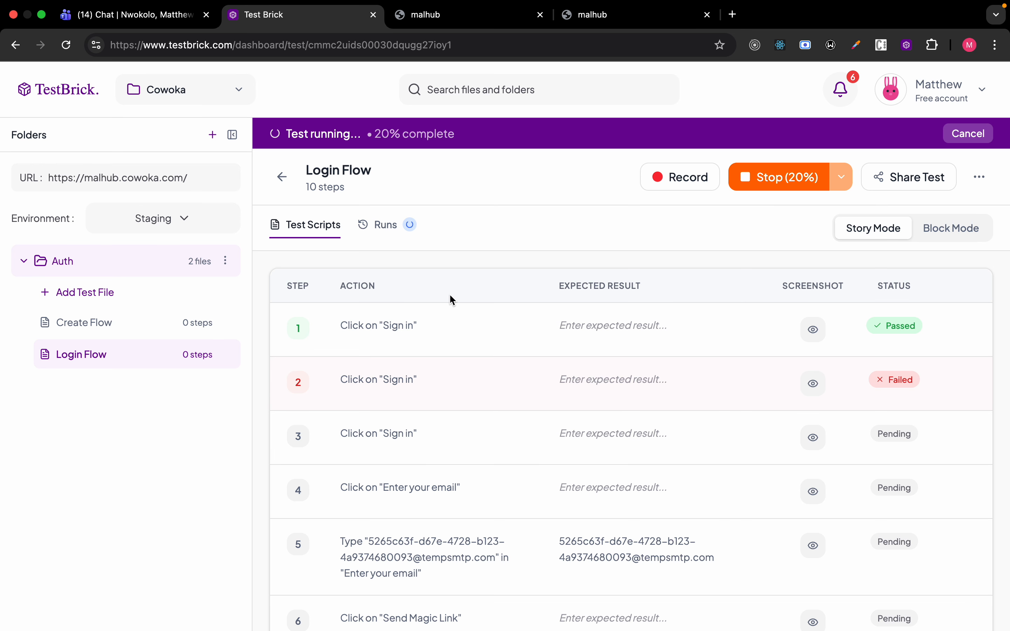
scroll(418, 427, down, 2)
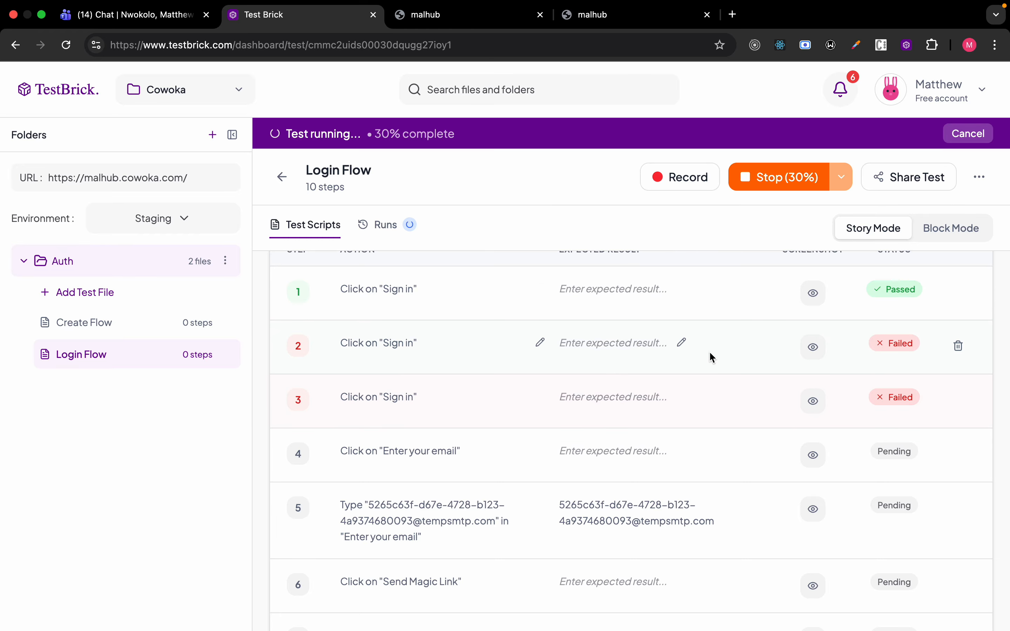
scroll(650, 361, up, 1)
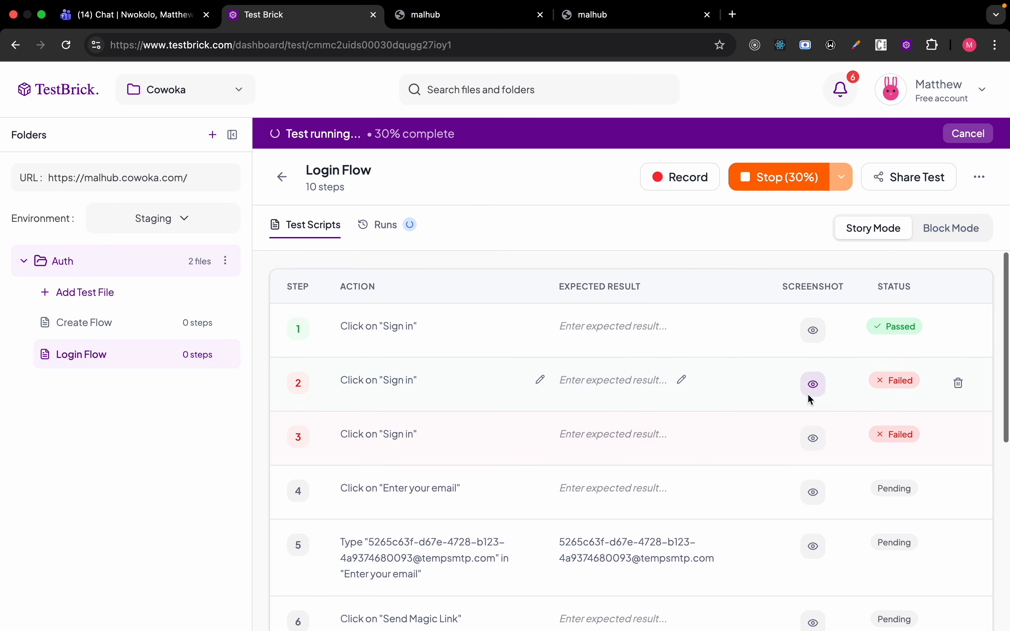
click(812, 384)
click(630, 455)
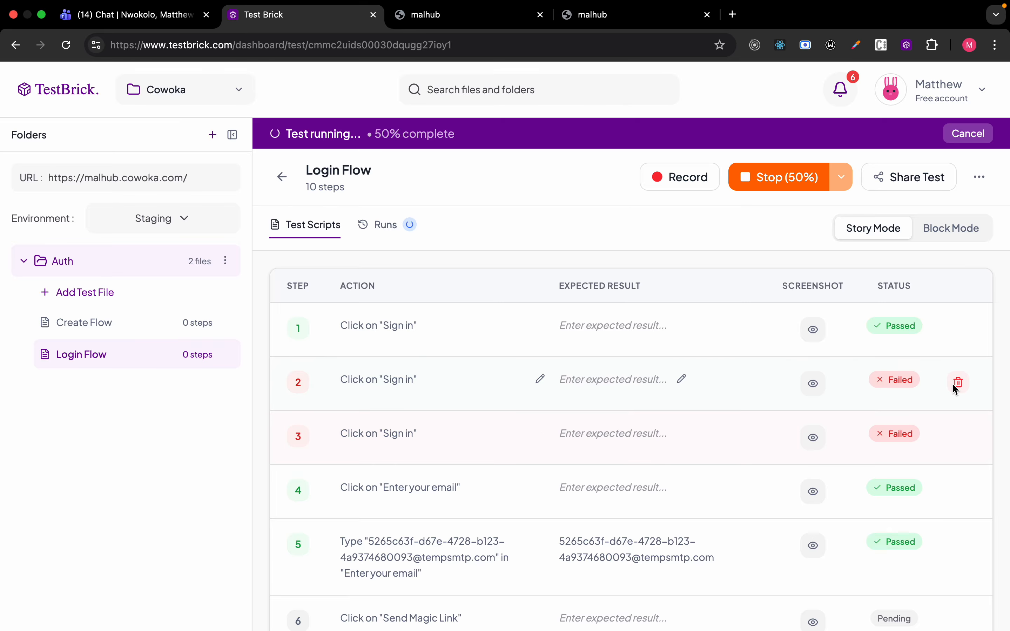
Inspect the screenshots captured for steps 4 and 5, then scroll back to the top.
scroll(889, 398, down, 3)
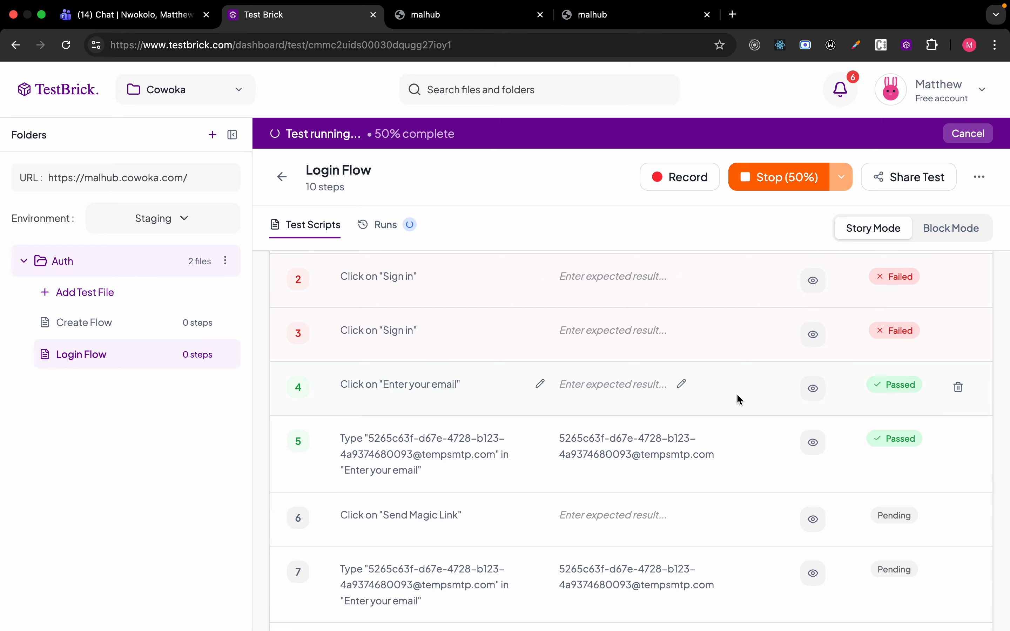
click(809, 390)
click(500, 463)
click(812, 442)
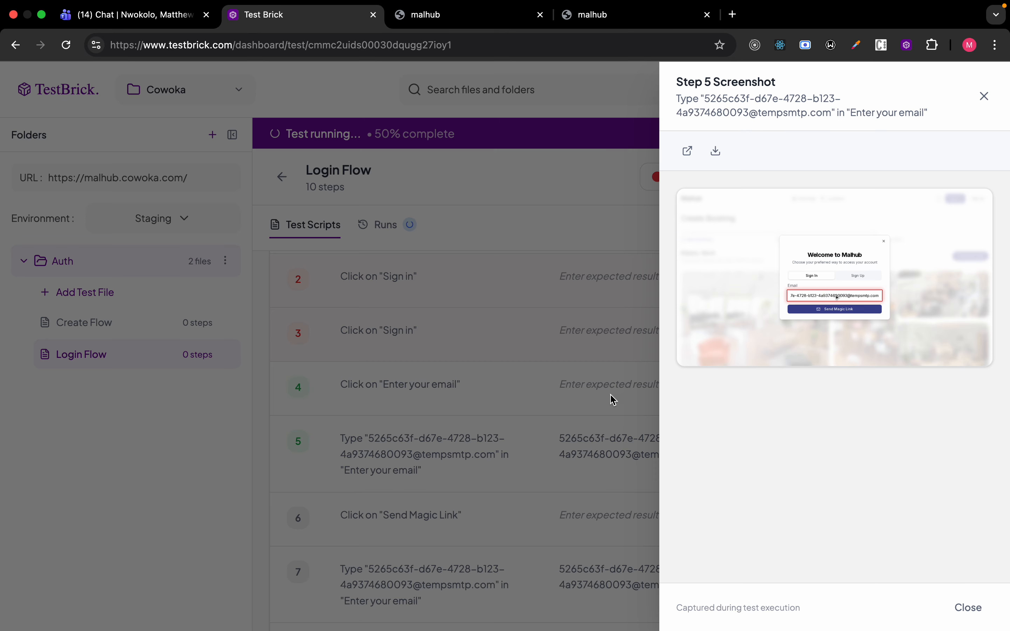
click(592, 410)
scroll(611, 432, down, 4)
scroll(749, 402, up, 1)
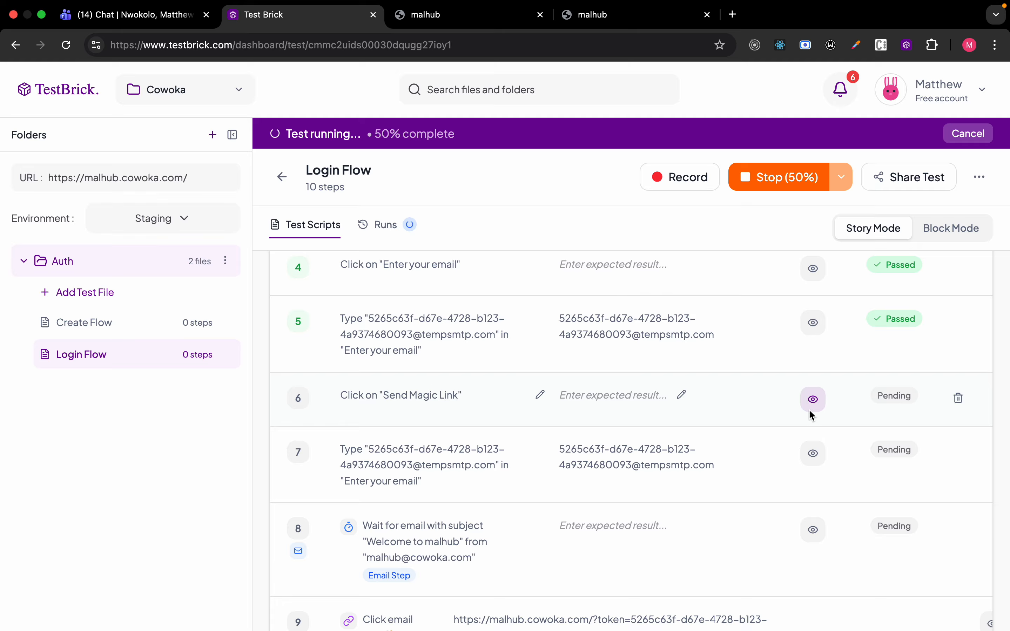
scroll(811, 413, up, 1)
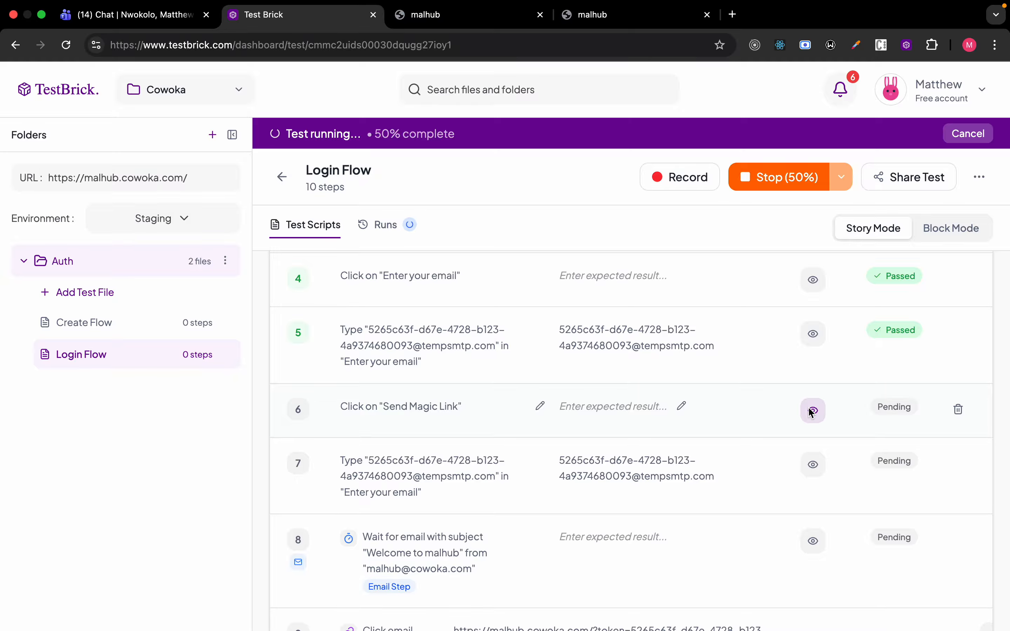
scroll(811, 413, up, 2)
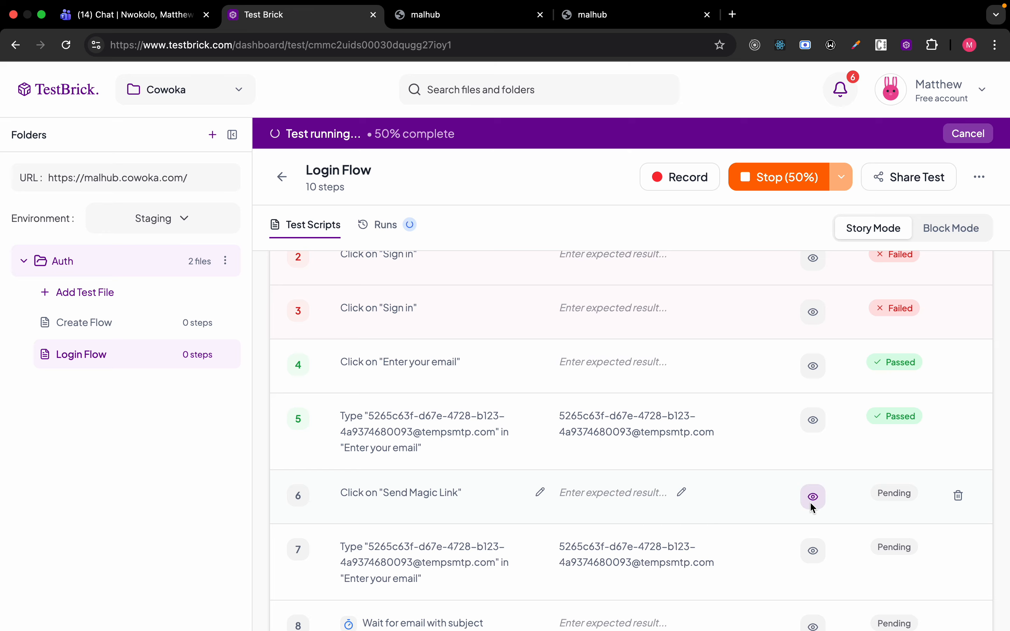
scroll(813, 503, up, 2)
scroll(813, 507, up, 2)
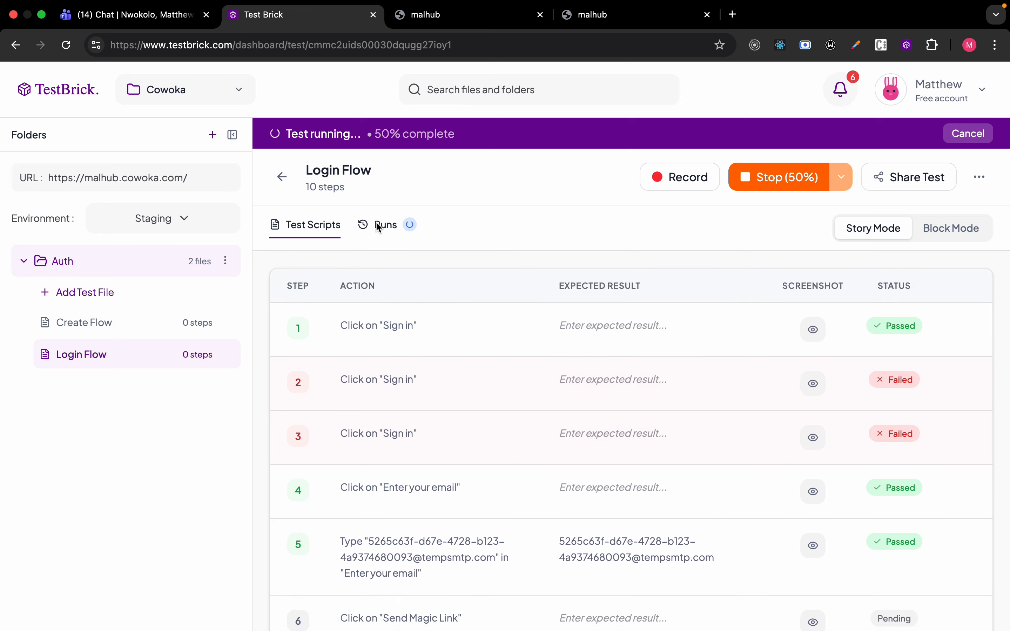
click(379, 227)
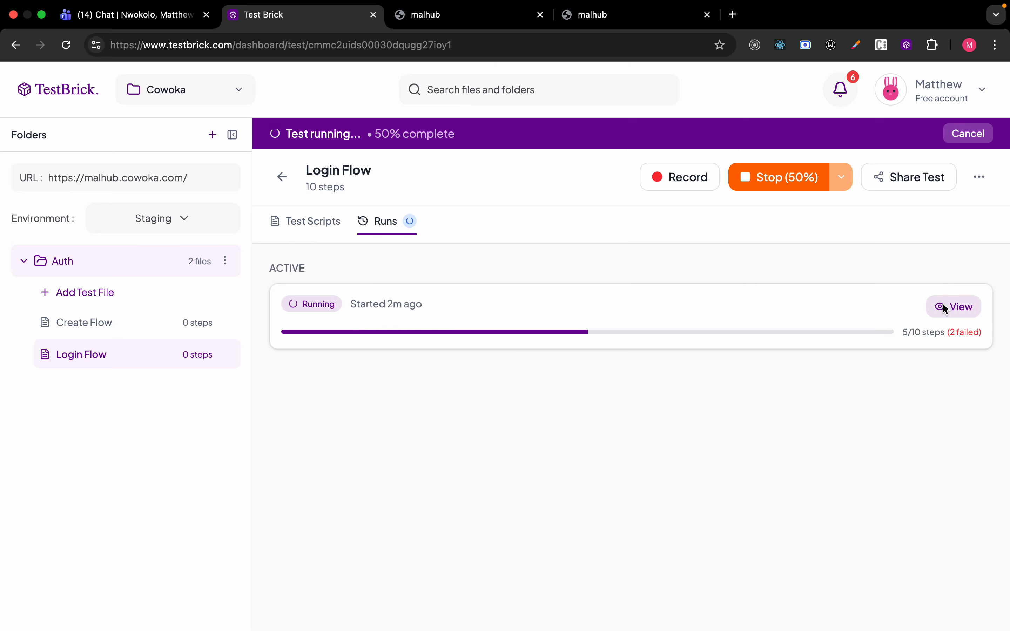
click(946, 308)
scroll(632, 223, down, 4)
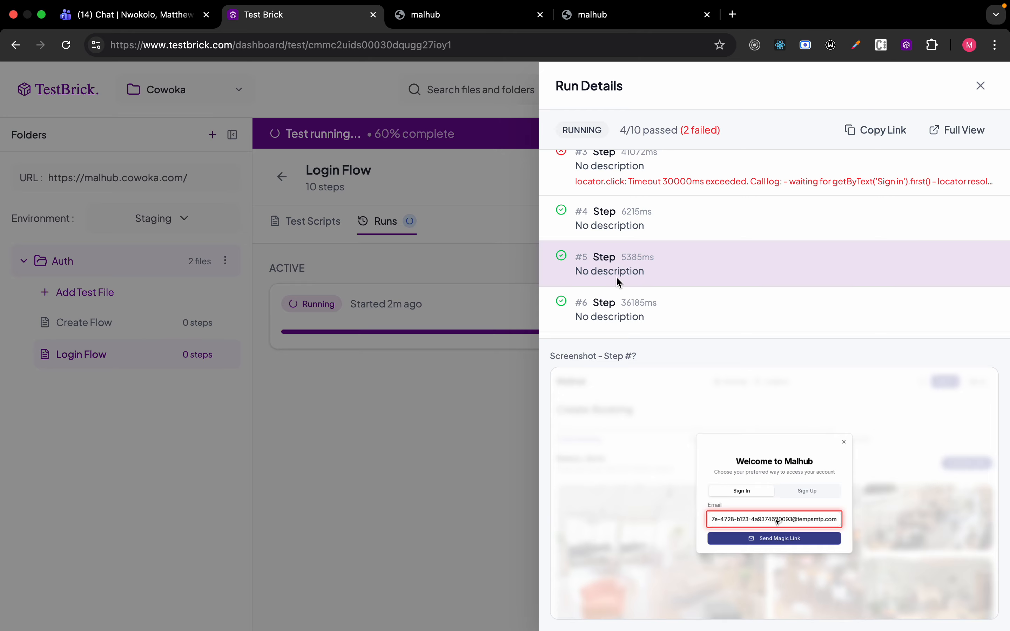
scroll(612, 308, down, 3)
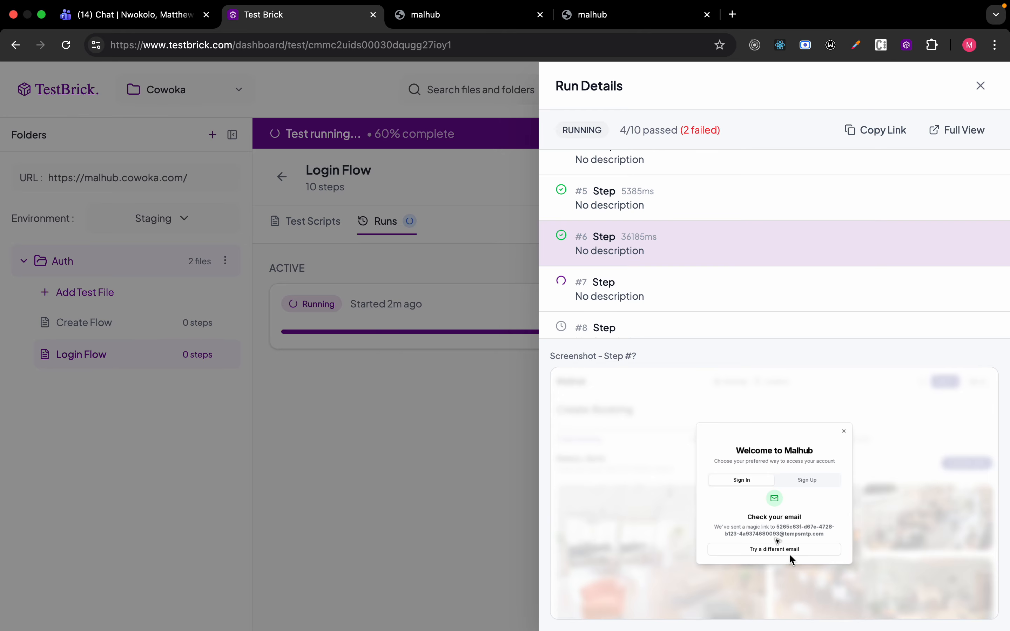
scroll(650, 263, down, 1)
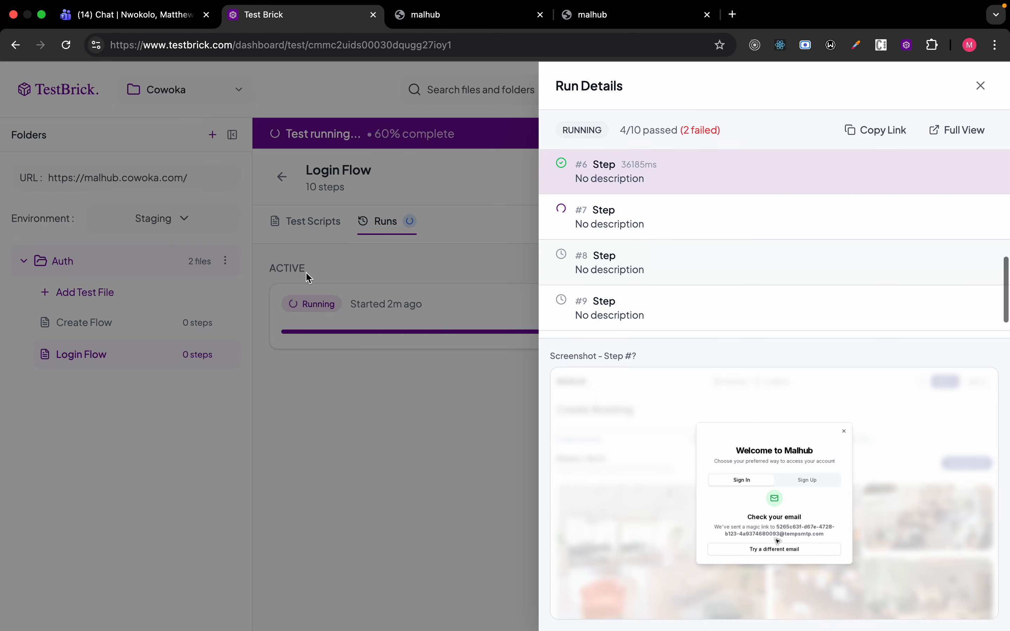
click(305, 265)
click(317, 226)
Follow the step list while the run finishes, then view step 8's welcome-email wait screenshot.
scroll(413, 529, down, 5)
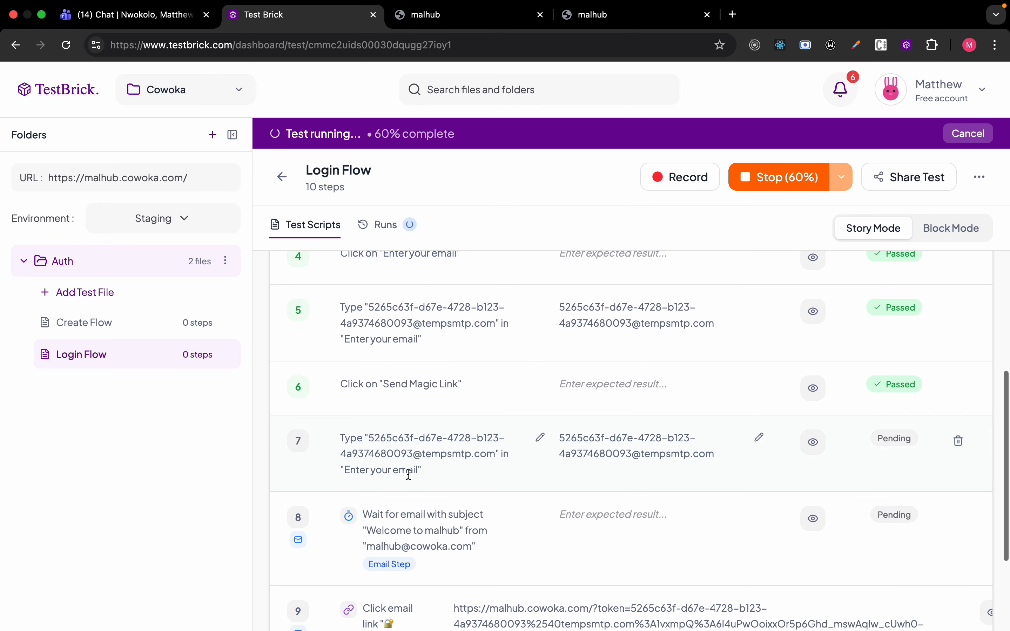
scroll(477, 536, down, 1)
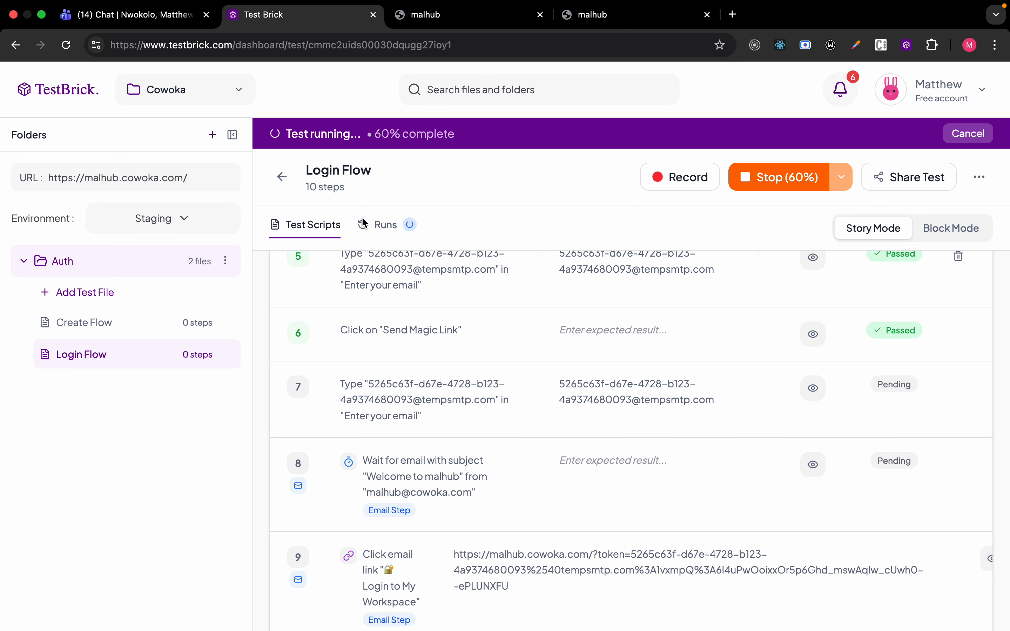
scroll(366, 344, up, 7)
scroll(362, 377, down, 3)
scroll(362, 377, down, 5)
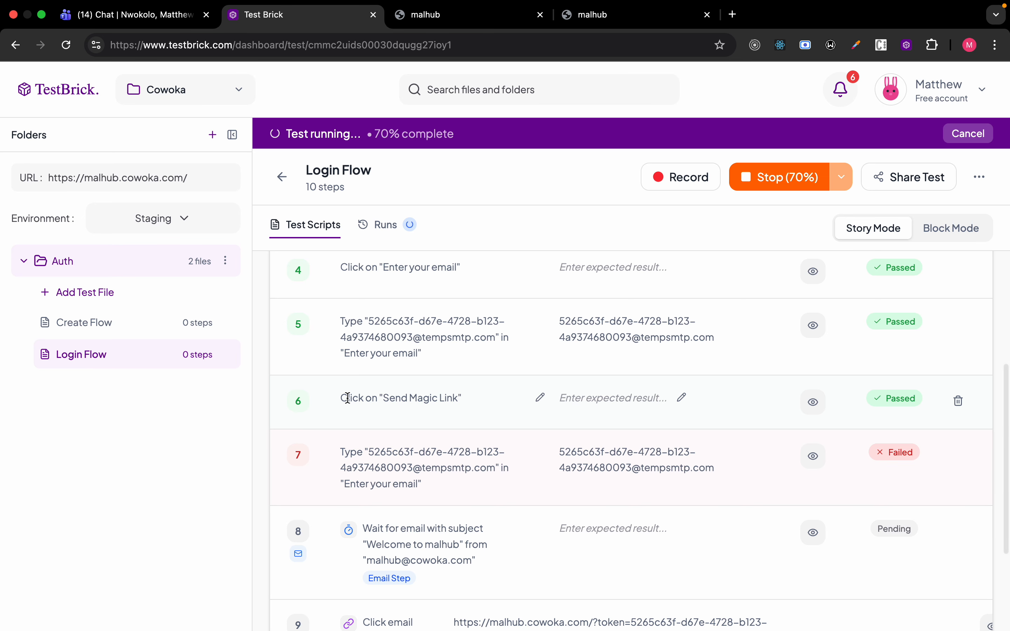
scroll(348, 400, up, 1)
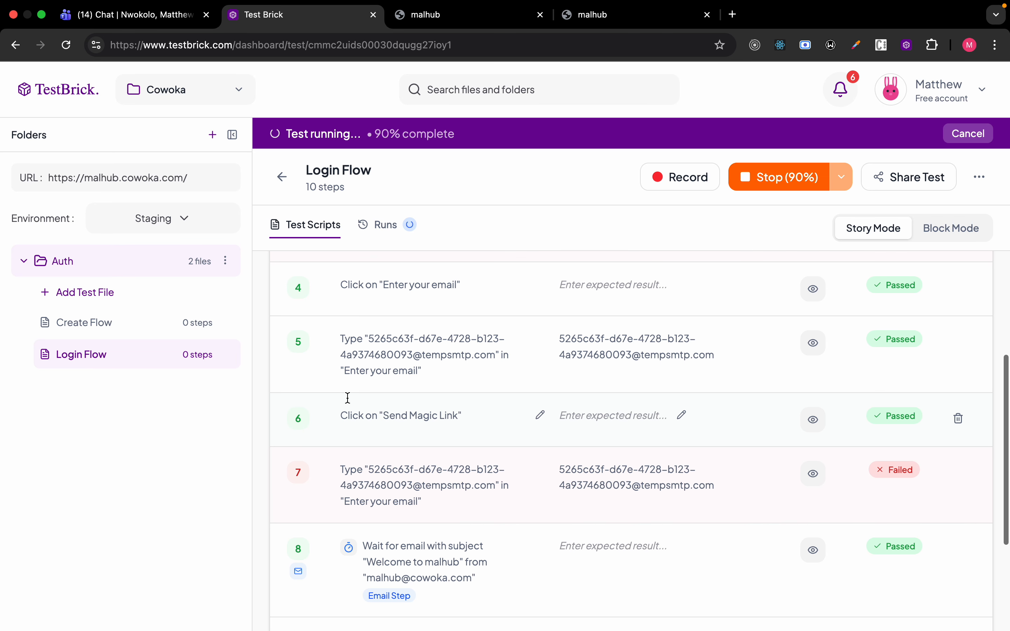
scroll(349, 403, up, 3)
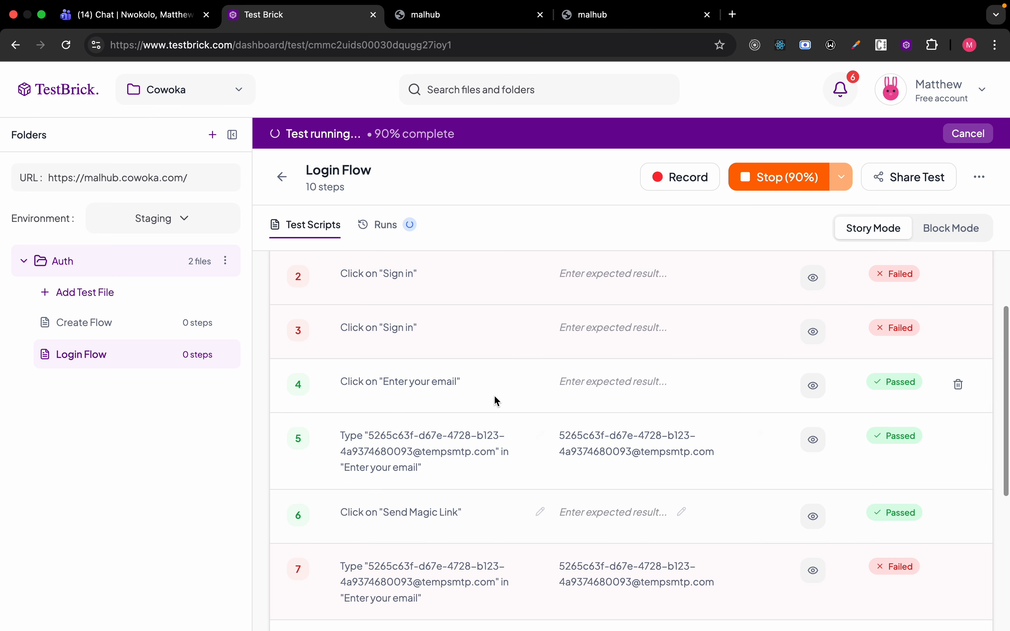
scroll(459, 368, down, 8)
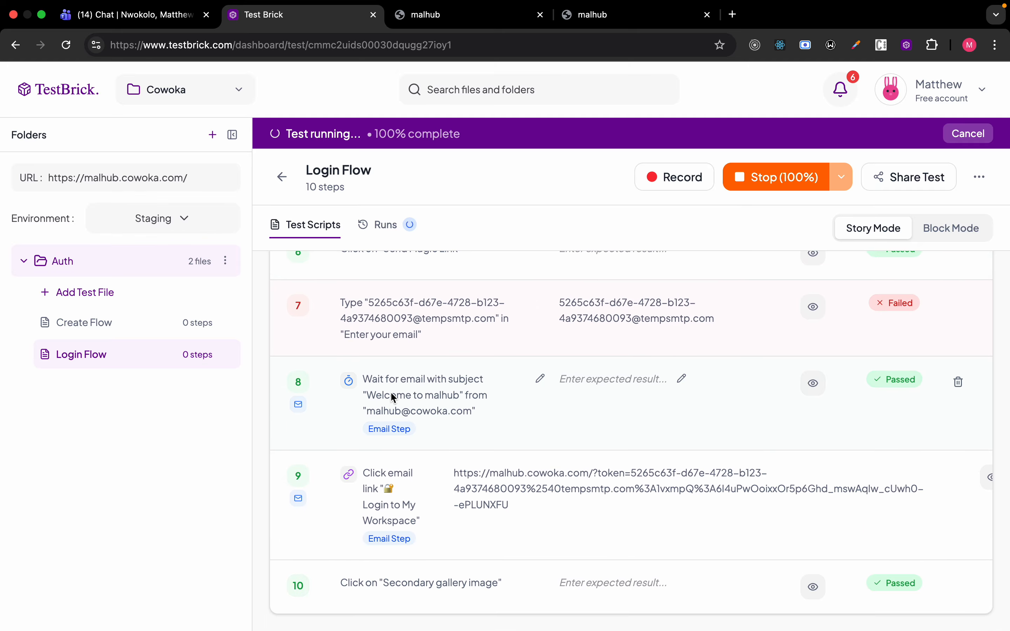
click(812, 383)
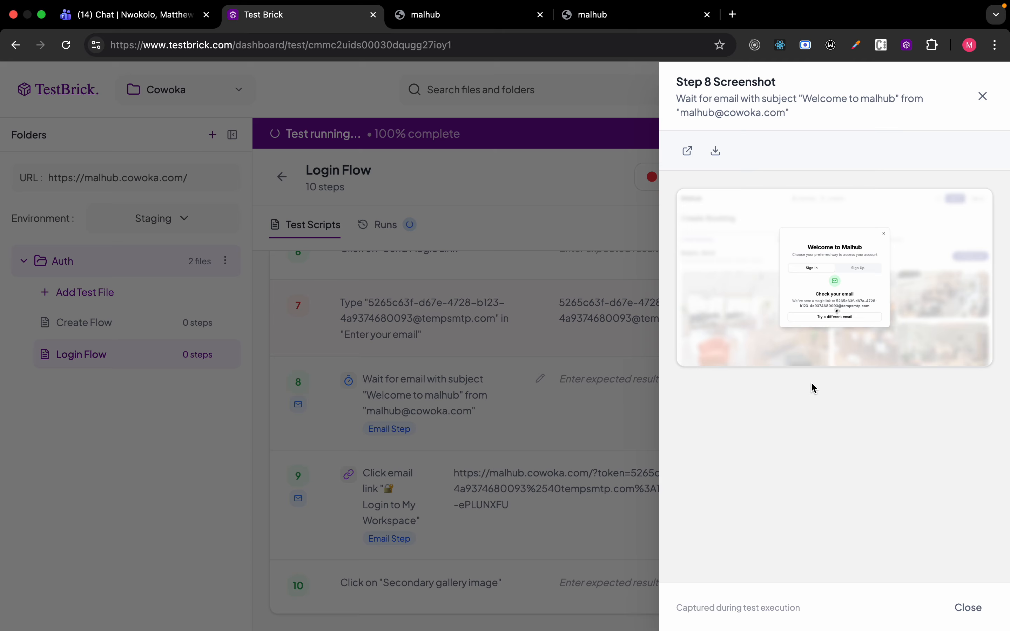
Review the screenshots captured for steps 9 and 10.
click(504, 431)
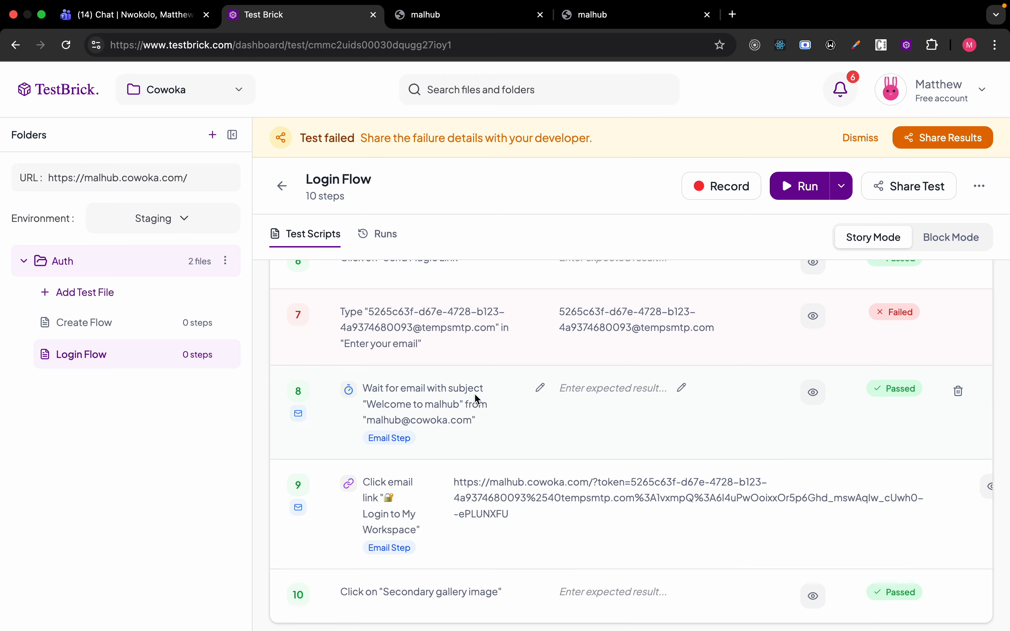
scroll(784, 500, down, 1)
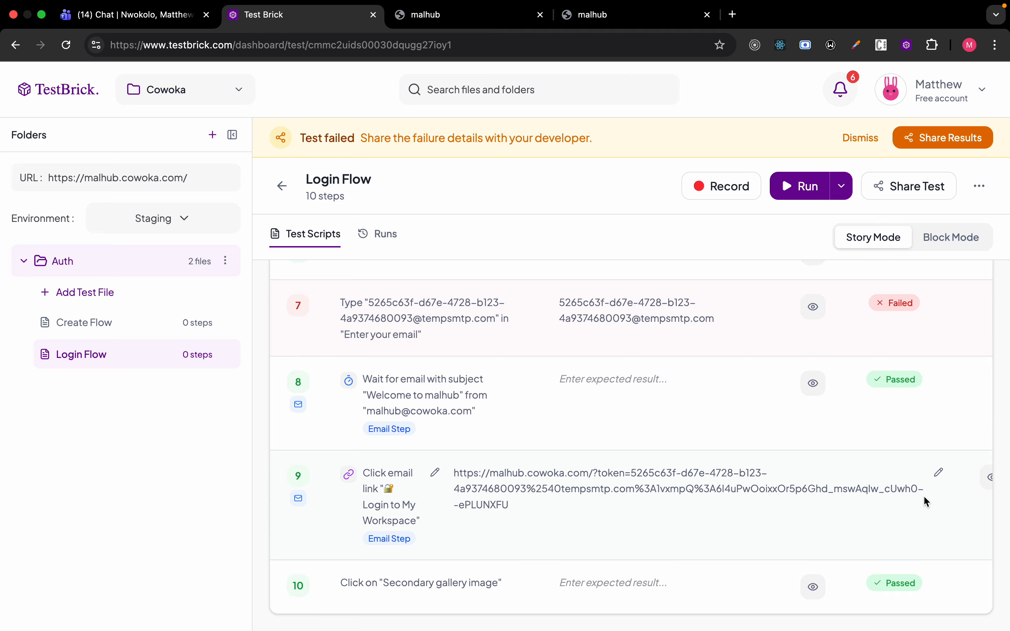
click(988, 477)
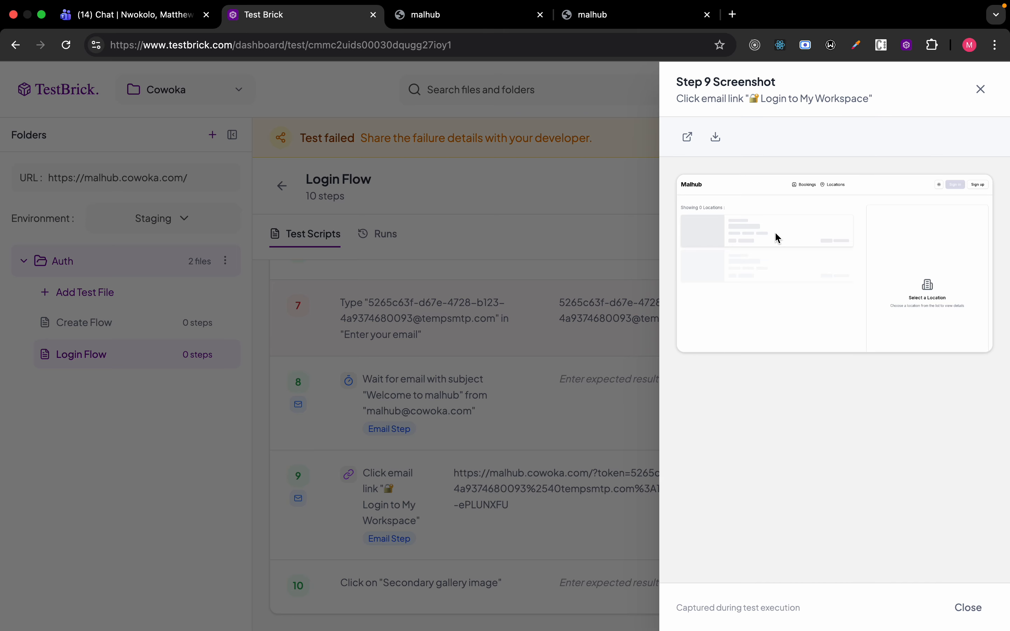
click(473, 379)
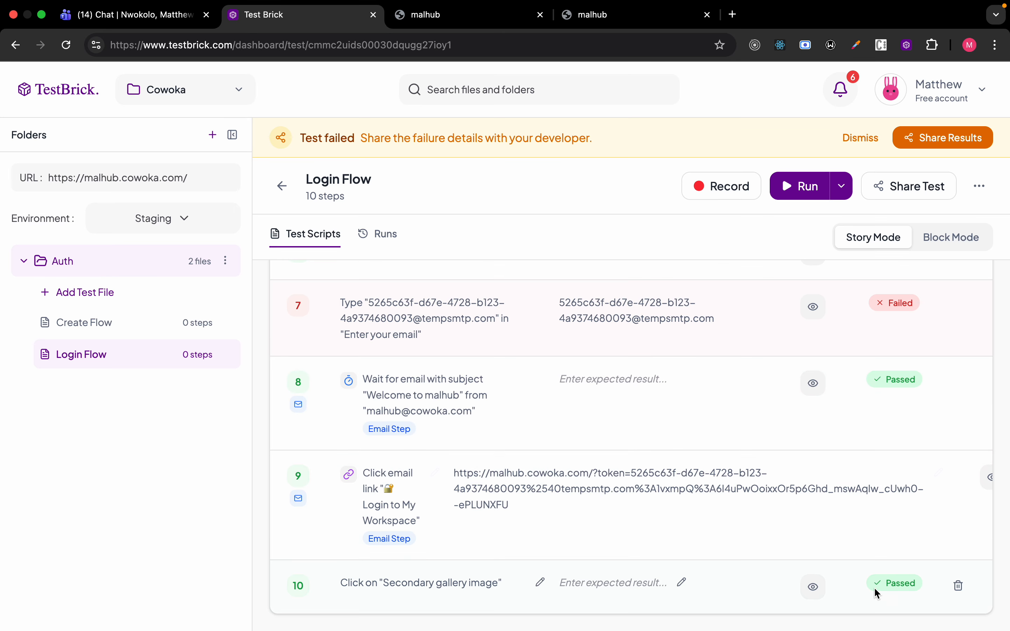
click(814, 587)
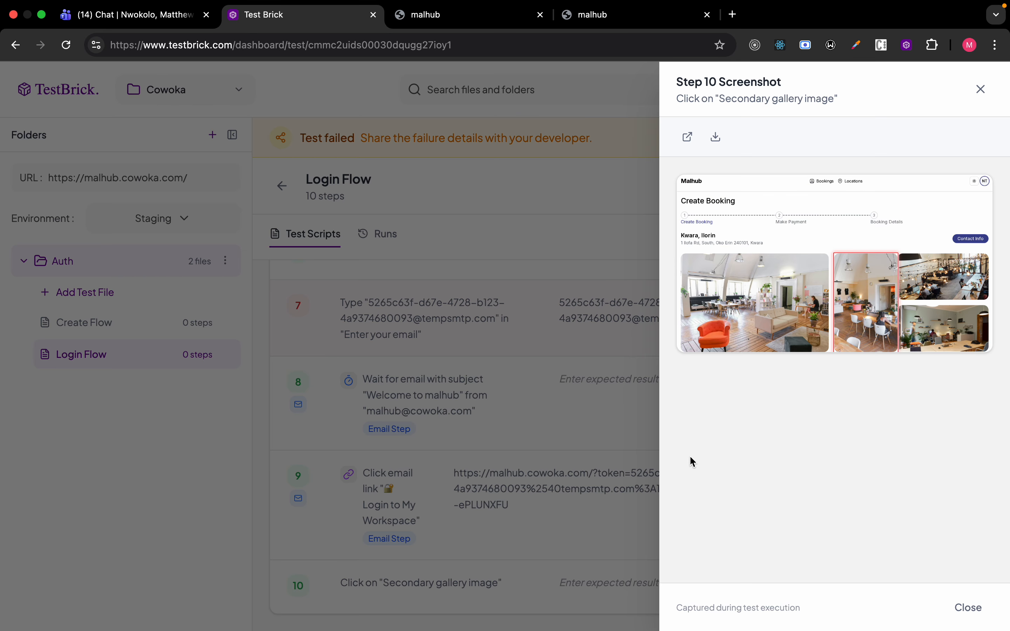
click(562, 543)
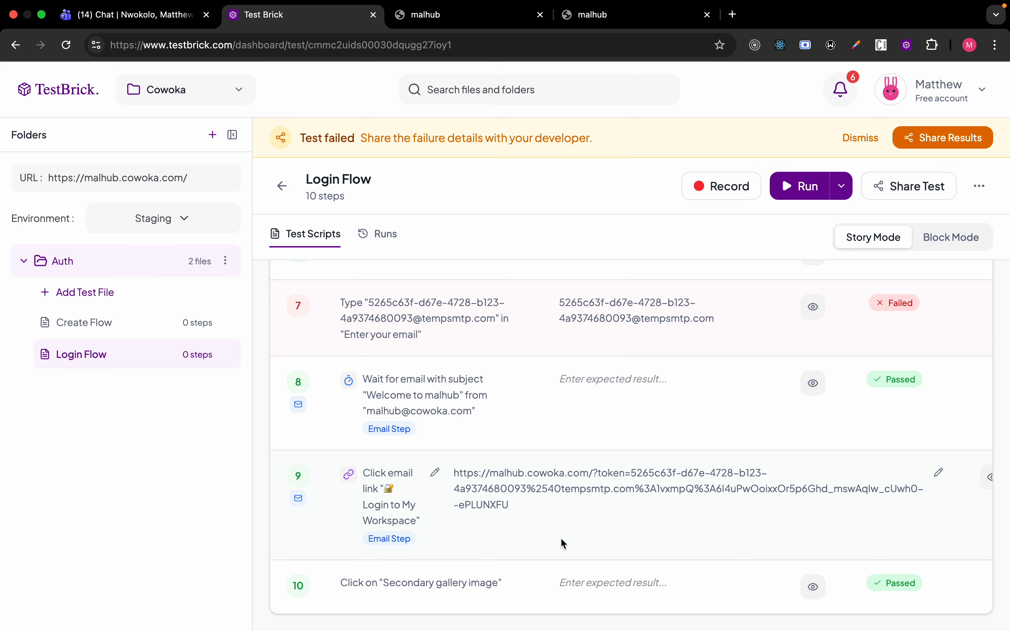
click(812, 587)
click(588, 453)
scroll(349, 473, up, 2)
drag(372, 425, 484, 427)
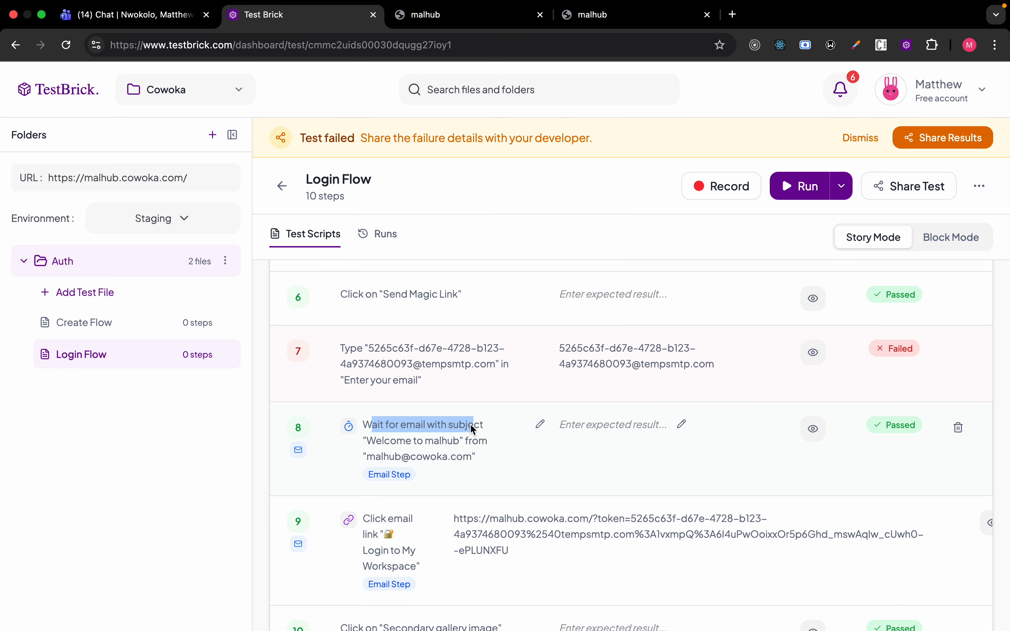
Copy a share link for the failed 7/10 run from the Login Flow run history.
click(379, 236)
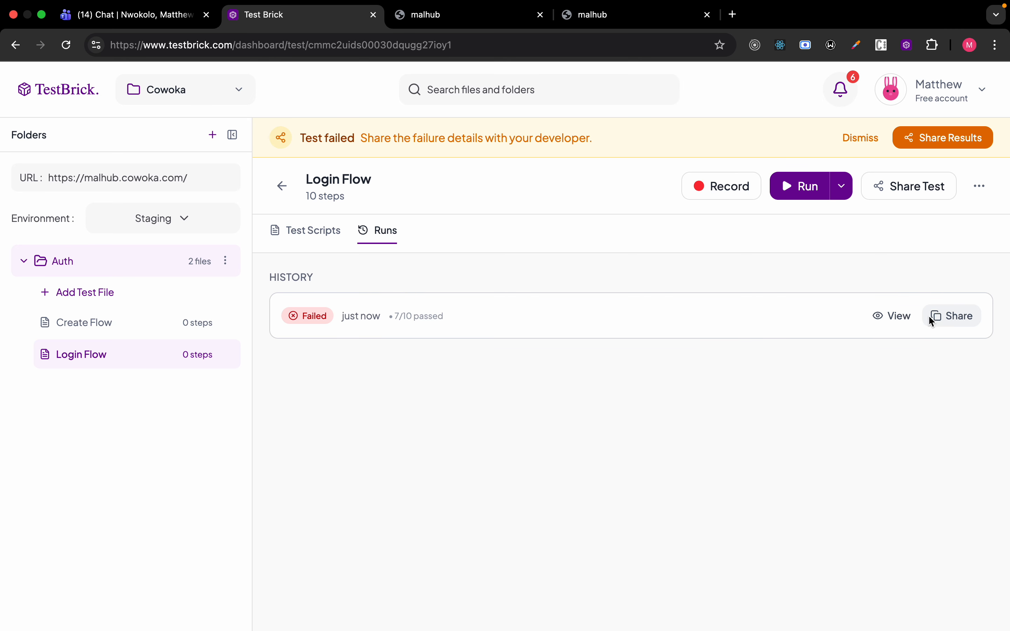
click(953, 316)
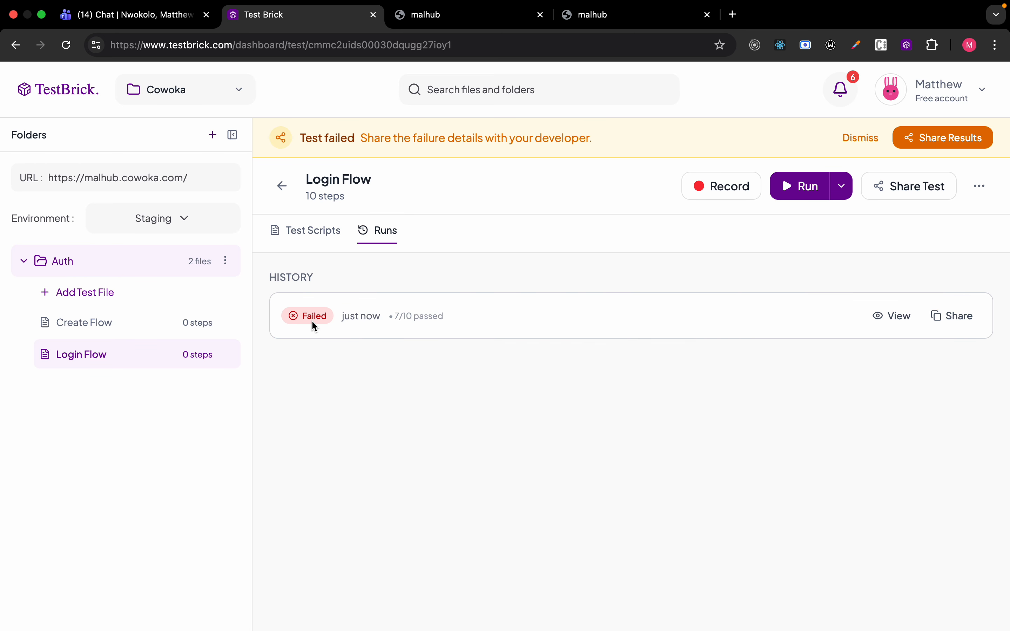
click(315, 228)
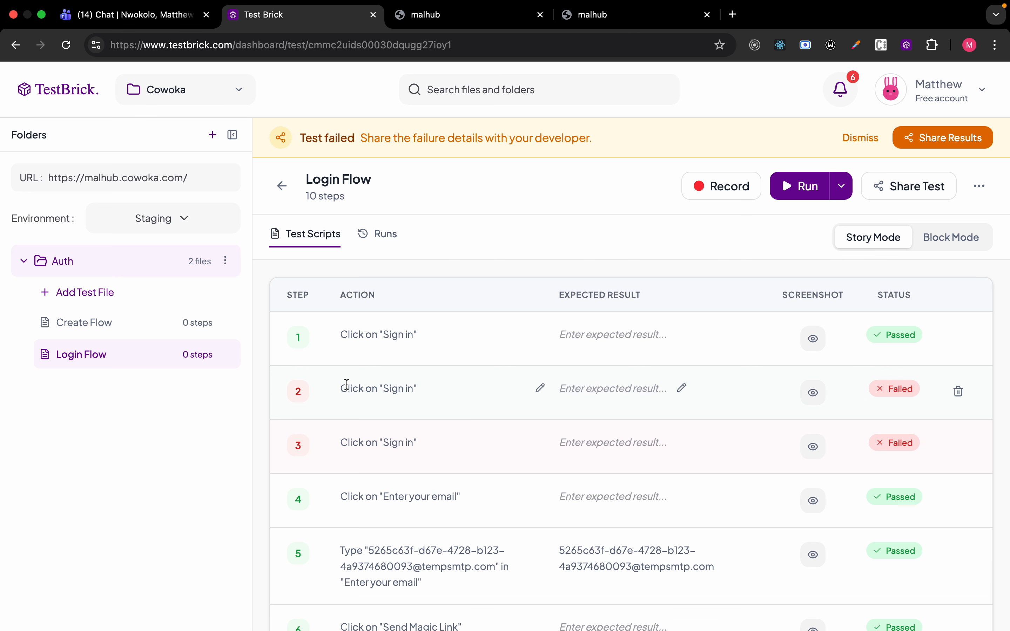
Delete the two duplicate 'Sign in' click steps from Login Flow.
scroll(346, 386, down, 8)
scroll(349, 389, up, 8)
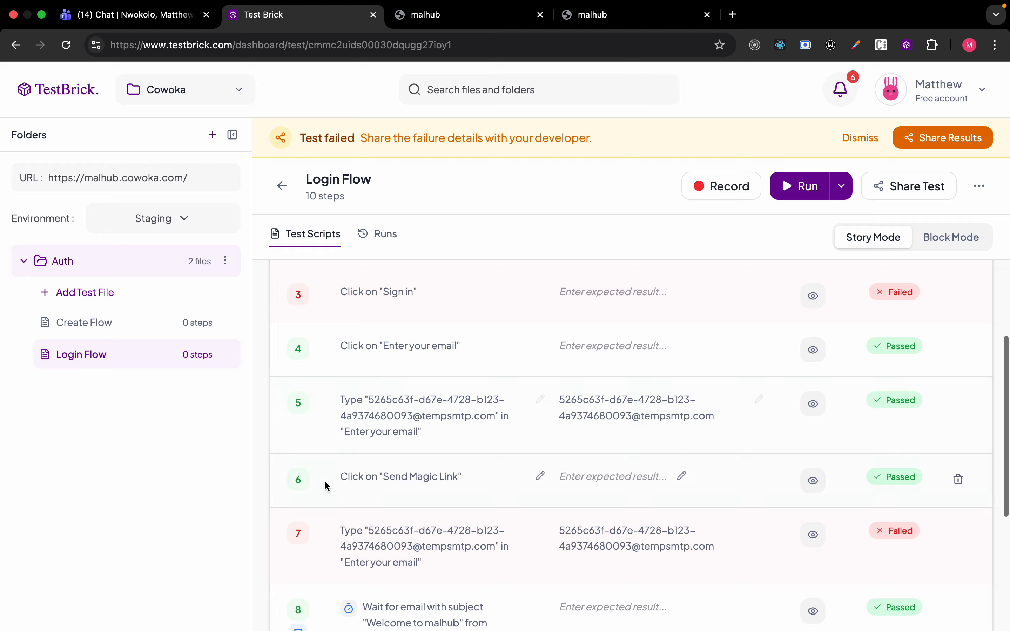
click(958, 391)
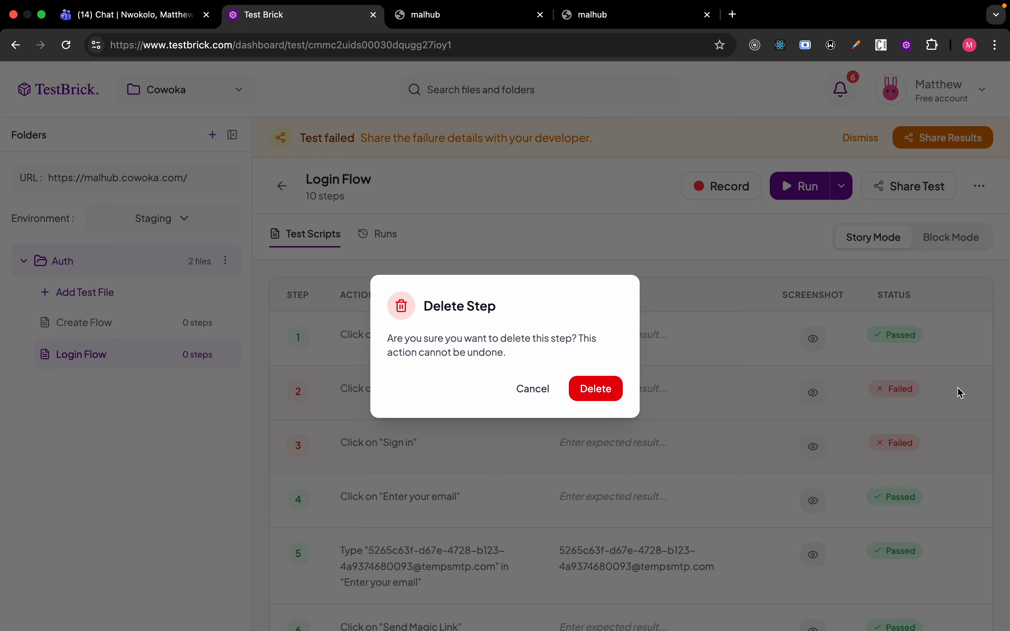
click(601, 389)
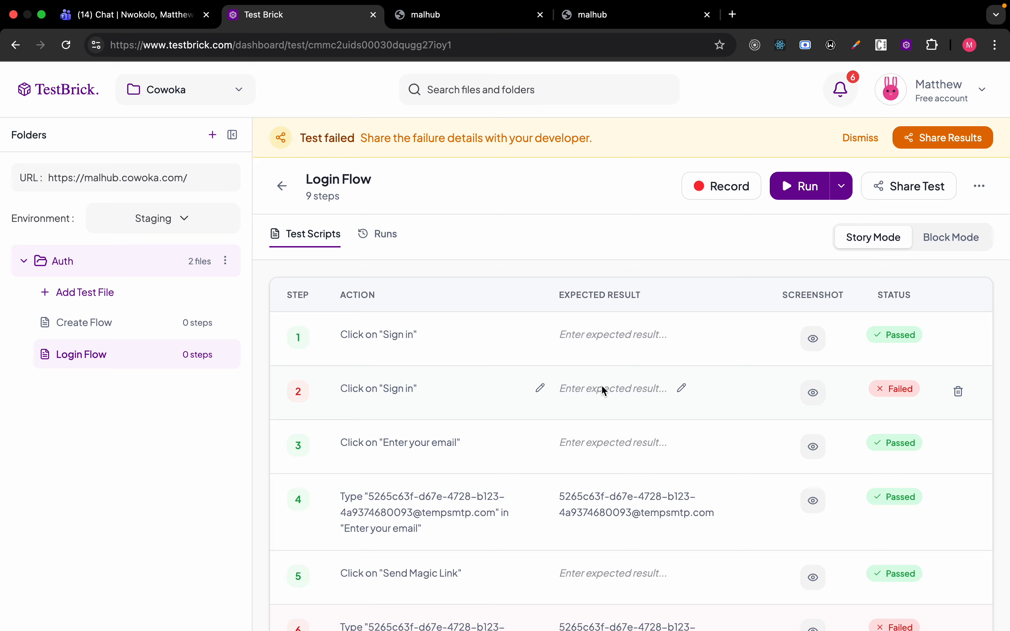
click(958, 391)
click(620, 390)
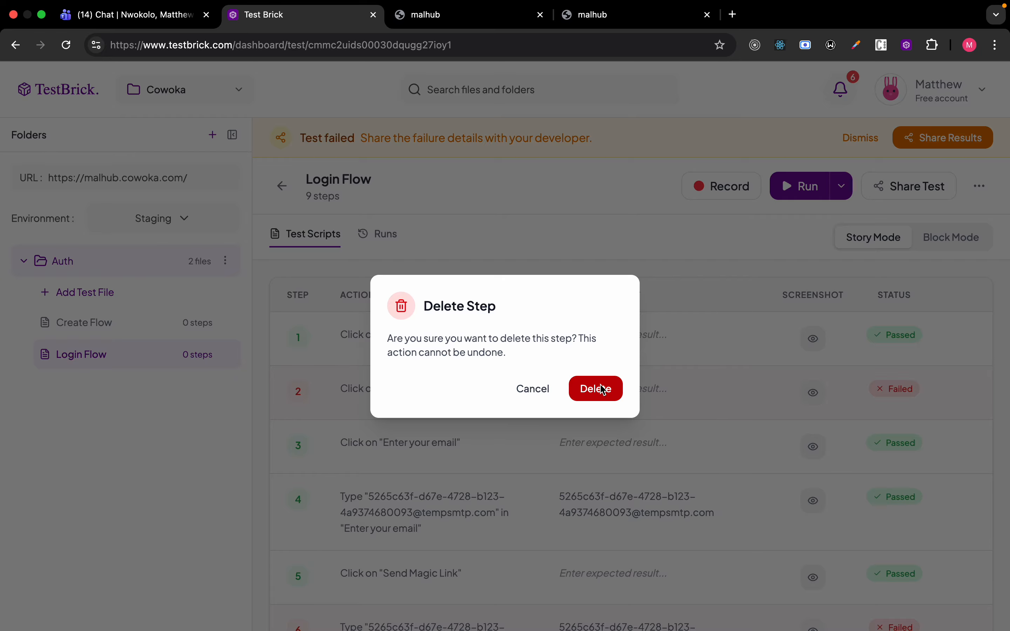
Compare step 5 with step 3, then delete the repeated email-entry step 5.
scroll(643, 395, down, 5)
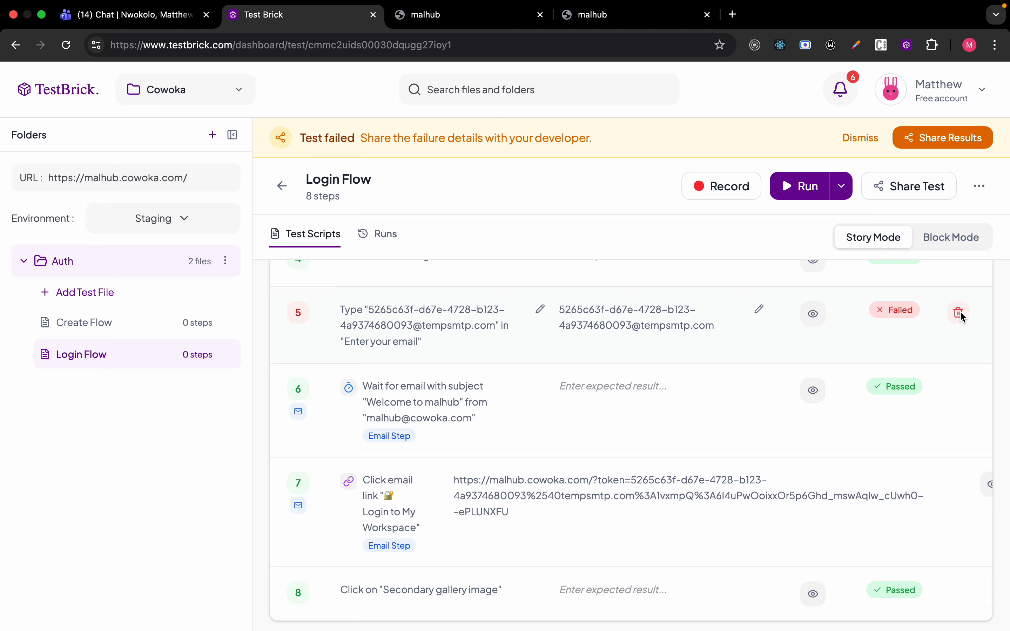
click(960, 314)
click(537, 389)
scroll(539, 393, up, 3)
drag(340, 293, 421, 328)
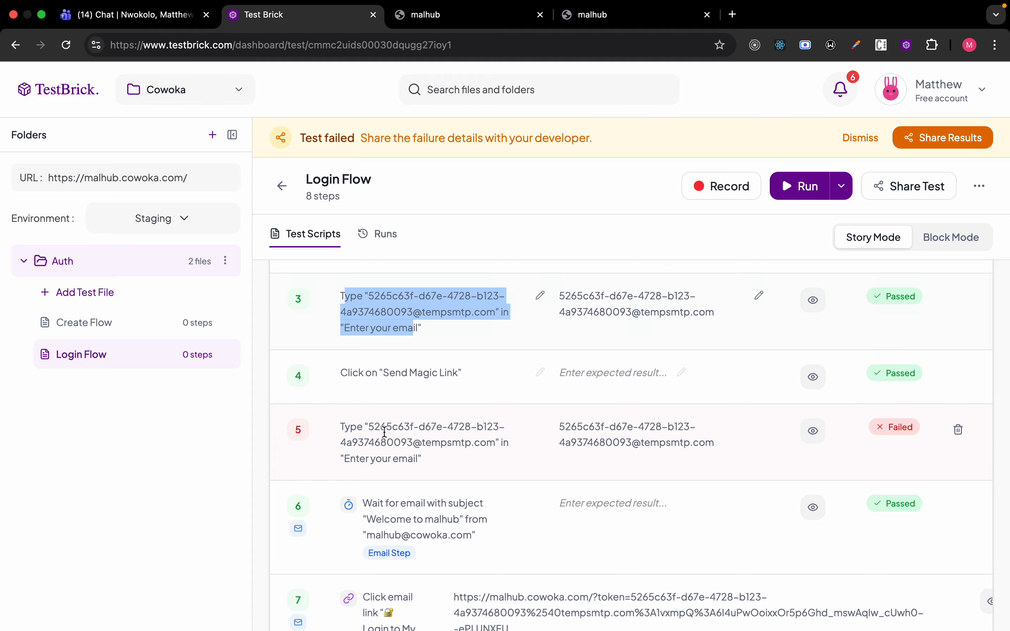
click(345, 419)
triple_click(345, 420)
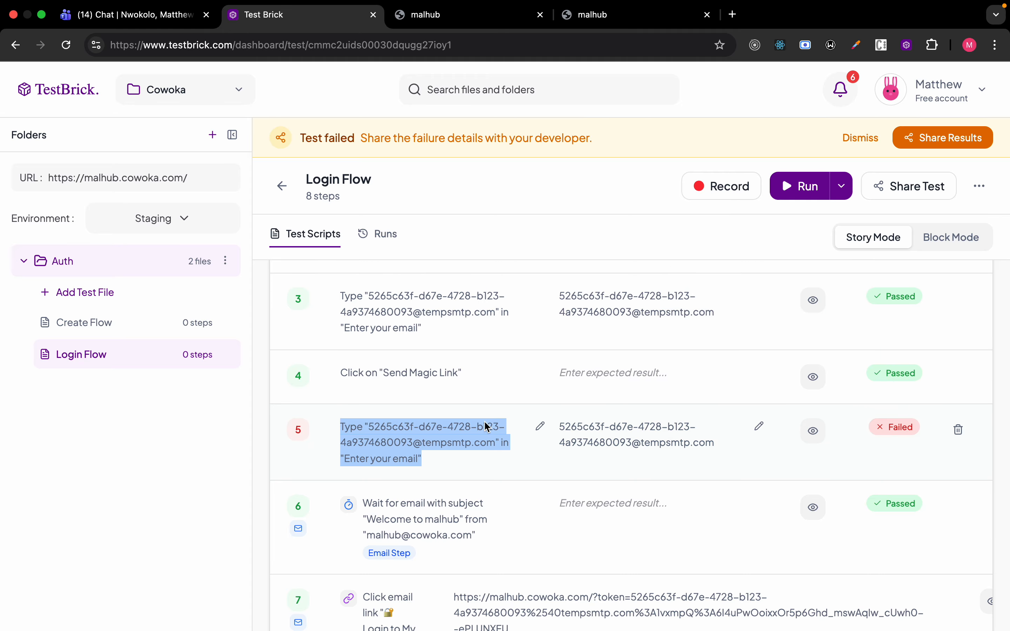
click(959, 430)
click(620, 396)
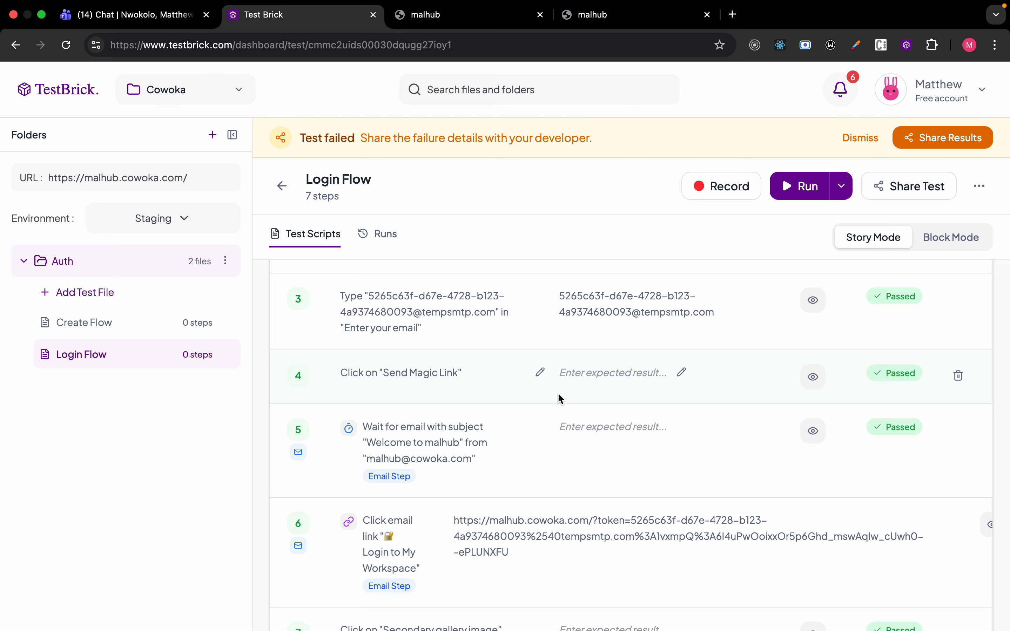
Re-run the 7-step Login Flow test and follow its progress in the run history.
key(ctrl+Left)
key(ctrl+Right)
scroll(448, 366, down, 3)
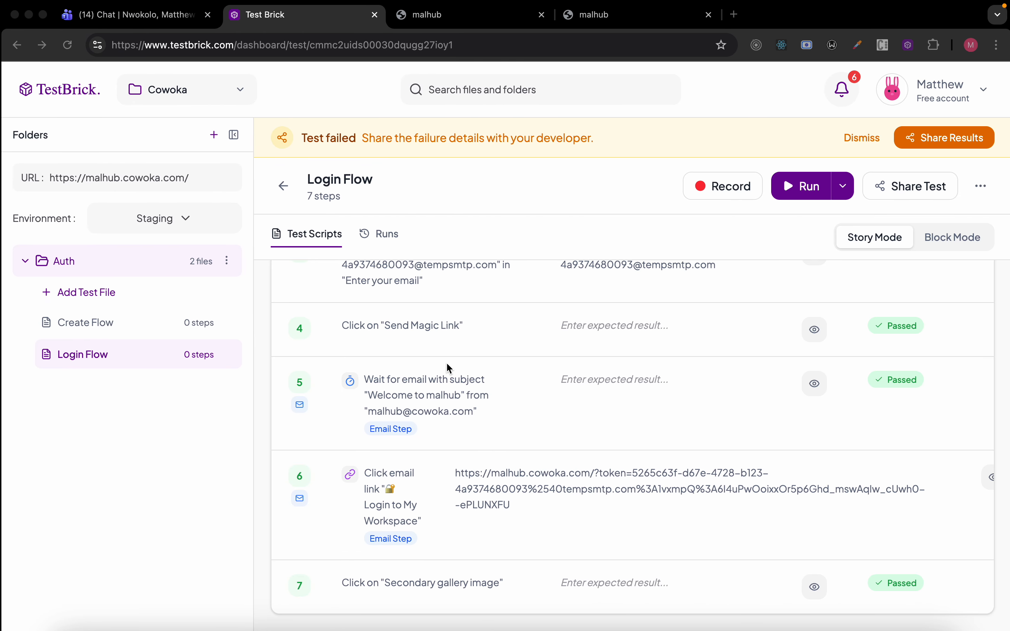
scroll(517, 542, up, 10)
scroll(507, 423, down, 10)
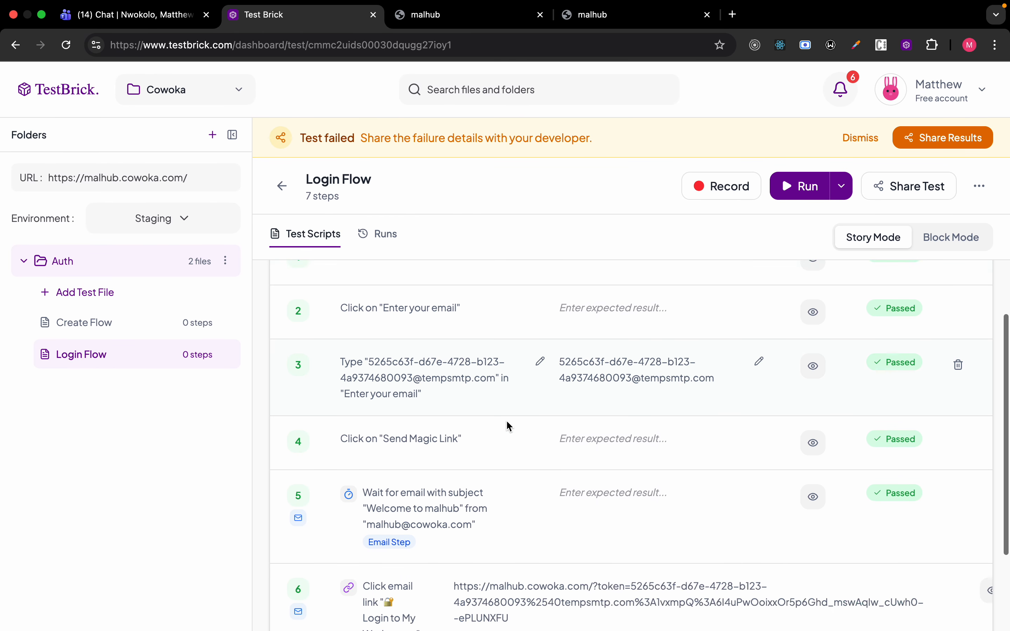
scroll(509, 426, up, 10)
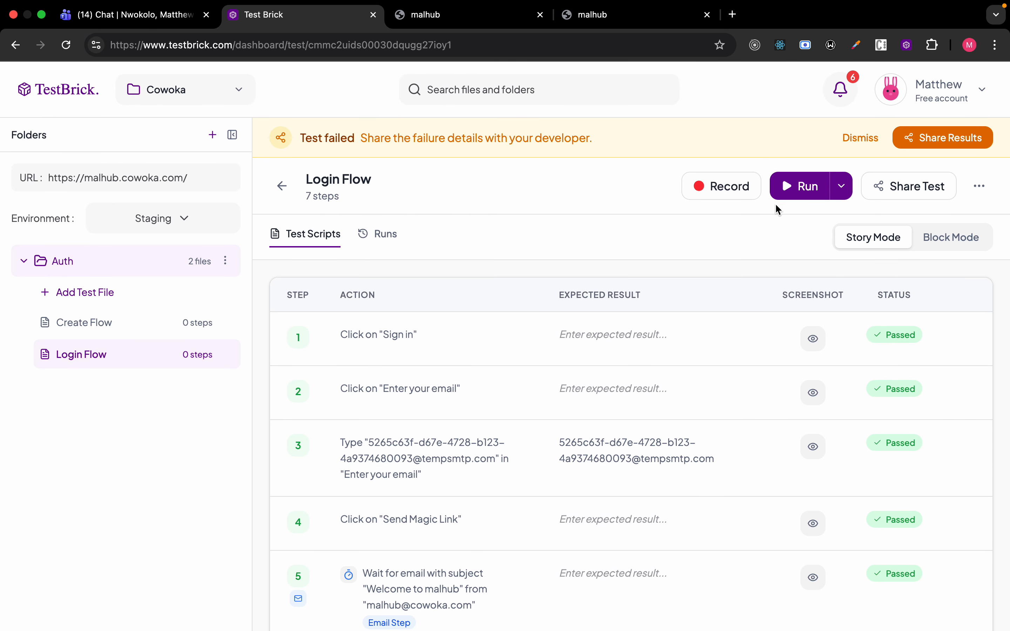
click(799, 187)
click(386, 225)
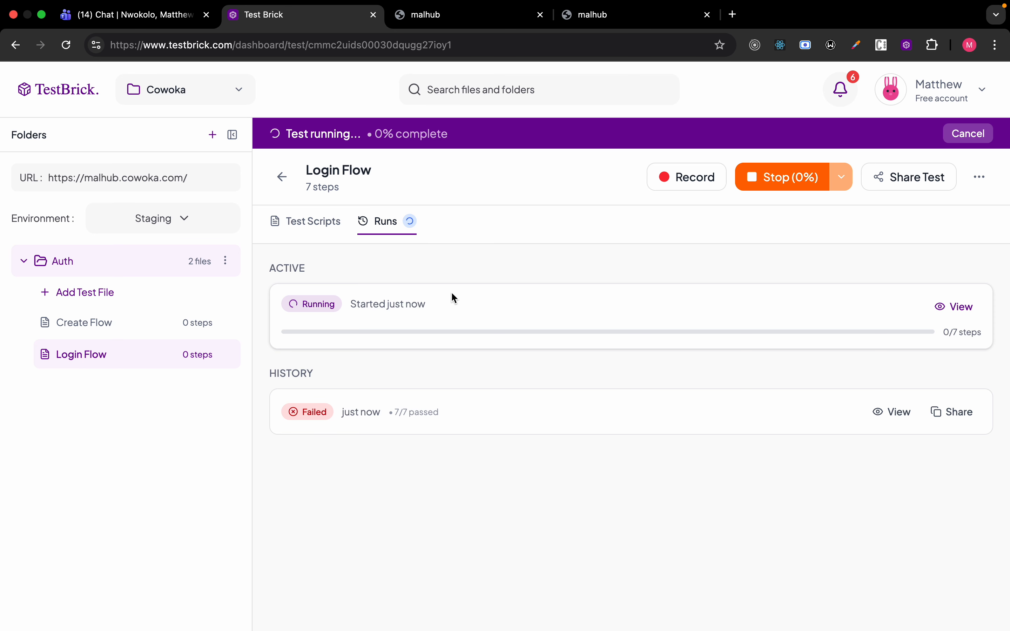